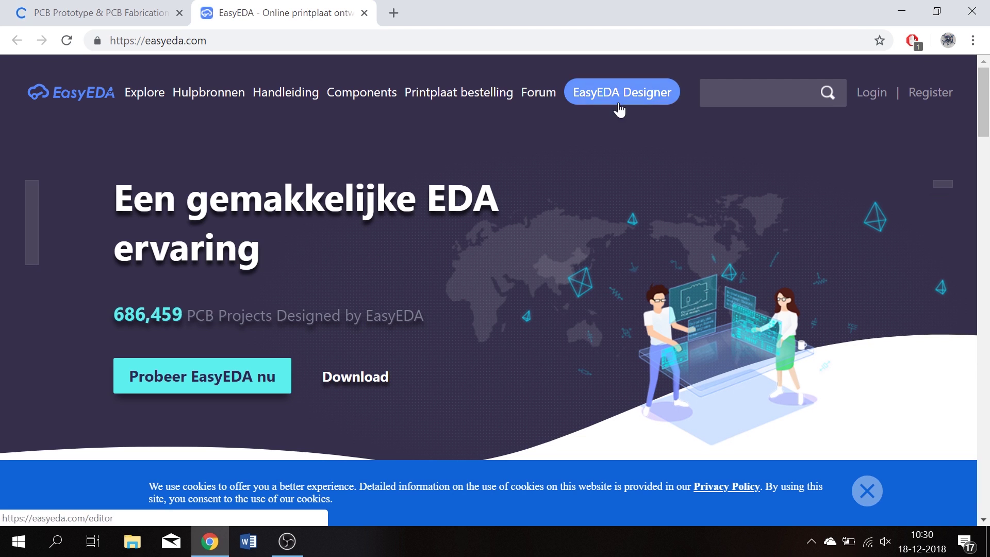
Step: Open the EasyEDA Designer web editor and create a new schematic
left_click(618, 101)
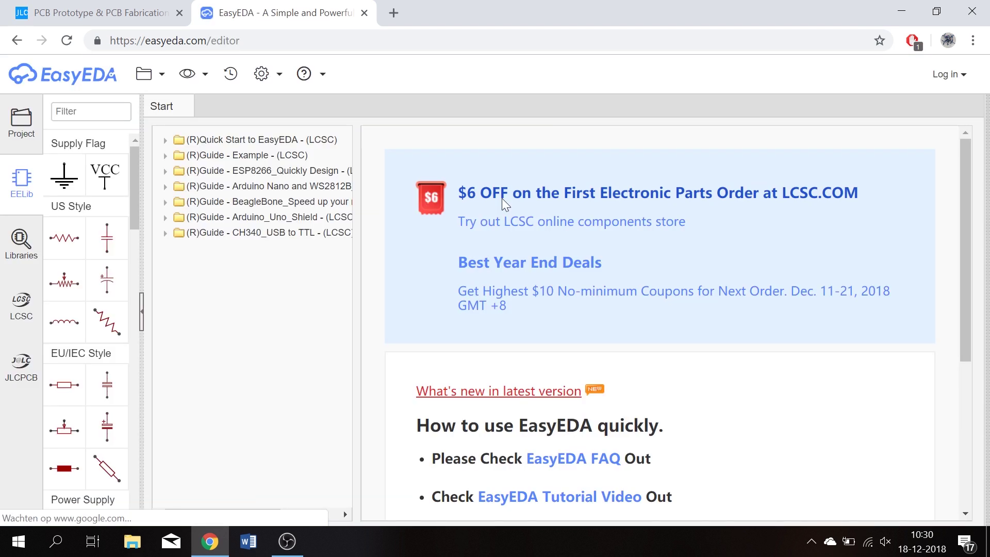
scroll(480, 361, "down", 5)
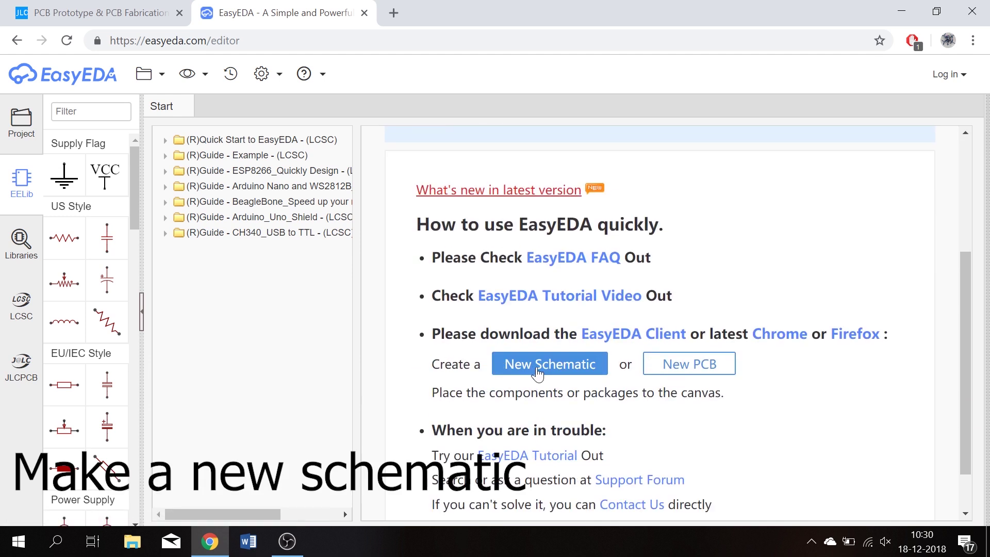
left_click(537, 372)
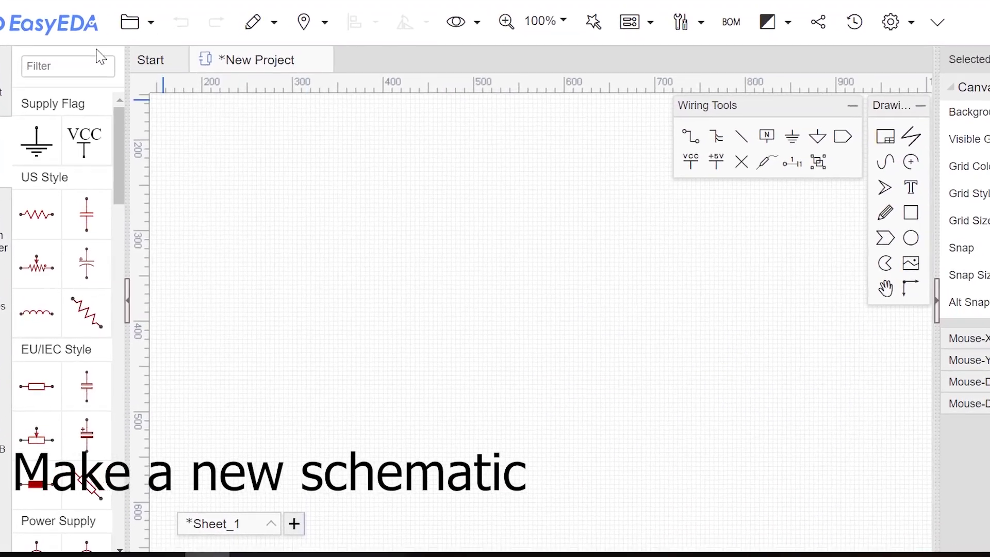
Step: Find the 555 timer in the component library and place one NE555P in the middle of the sheet
type("555")
key("Return")
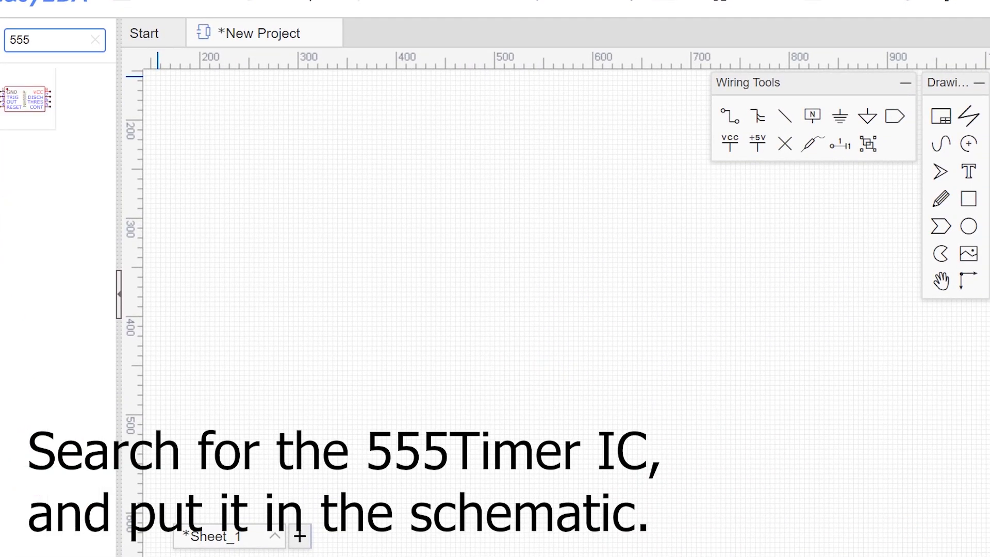
left_click(21, 106)
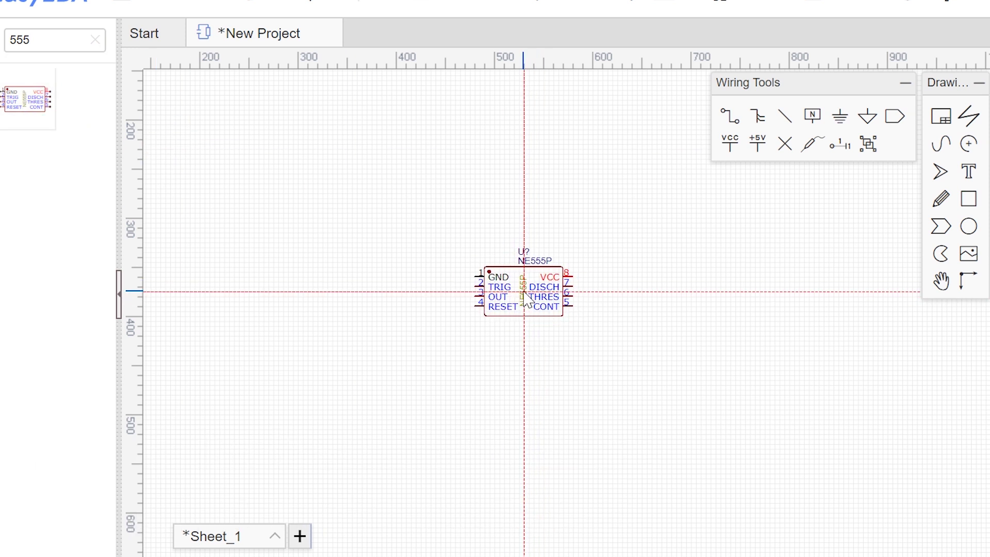
left_click(524, 292)
Step: Replace the component filter text with "re" to find the resistor symbols
left_click(94, 41)
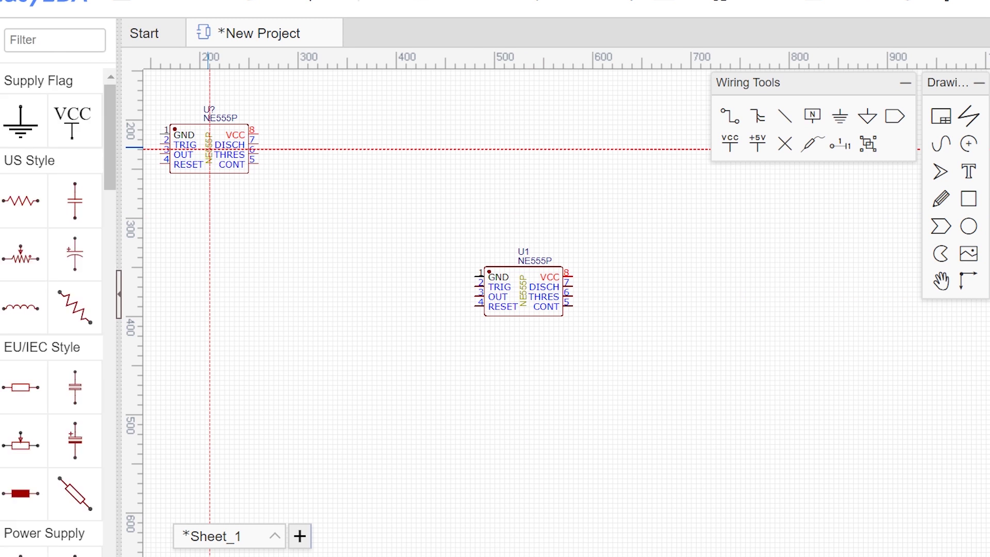
type("res")
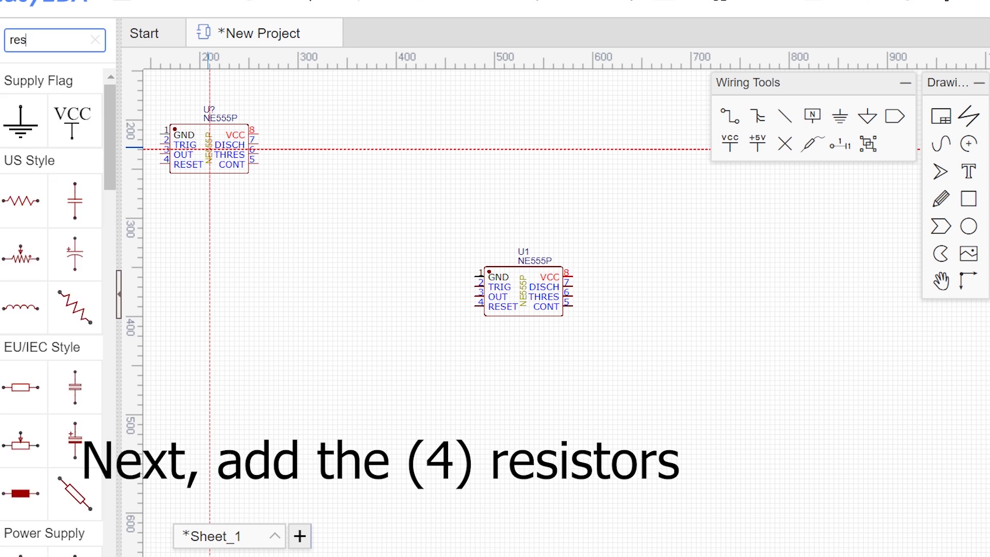
type("is")
key("BackSpace")
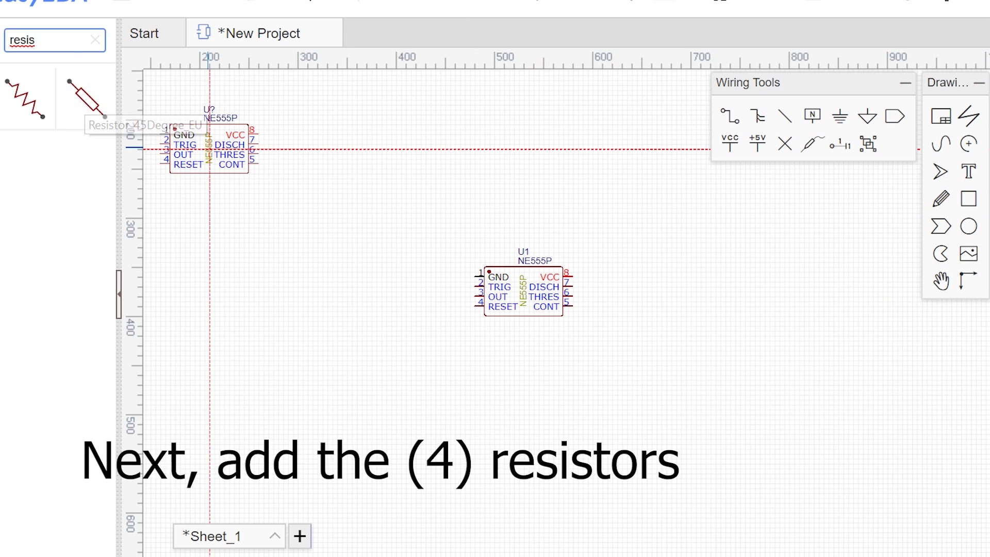
key("BackSpace")
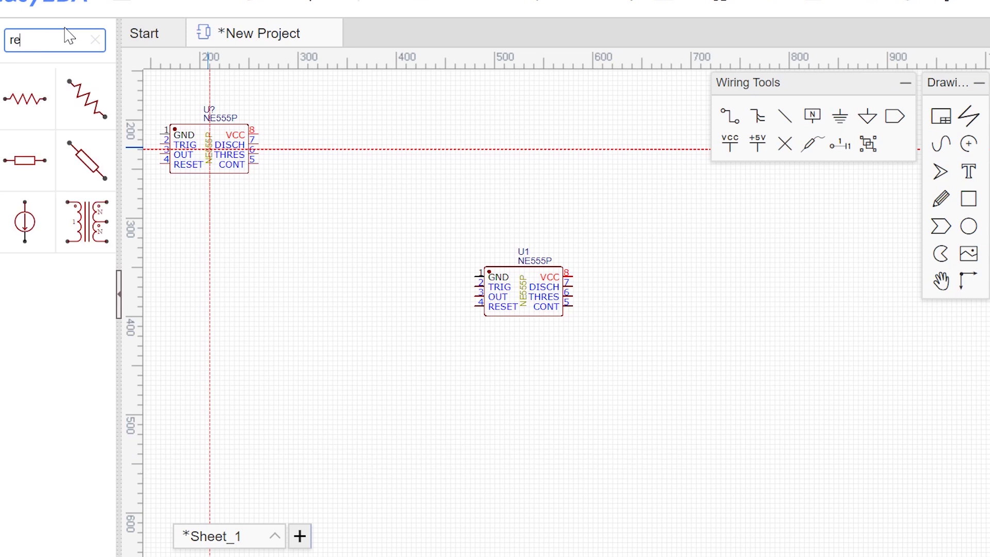
Step: Place four EU-style 1k resistors in a row above the timer chip and end placement
left_click(26, 160)
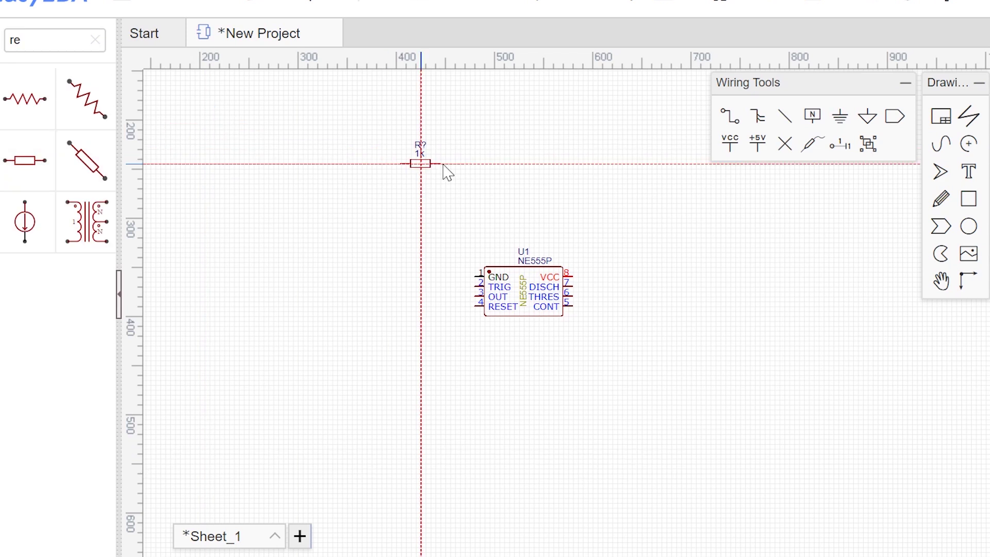
left_click(544, 174)
left_click(490, 174)
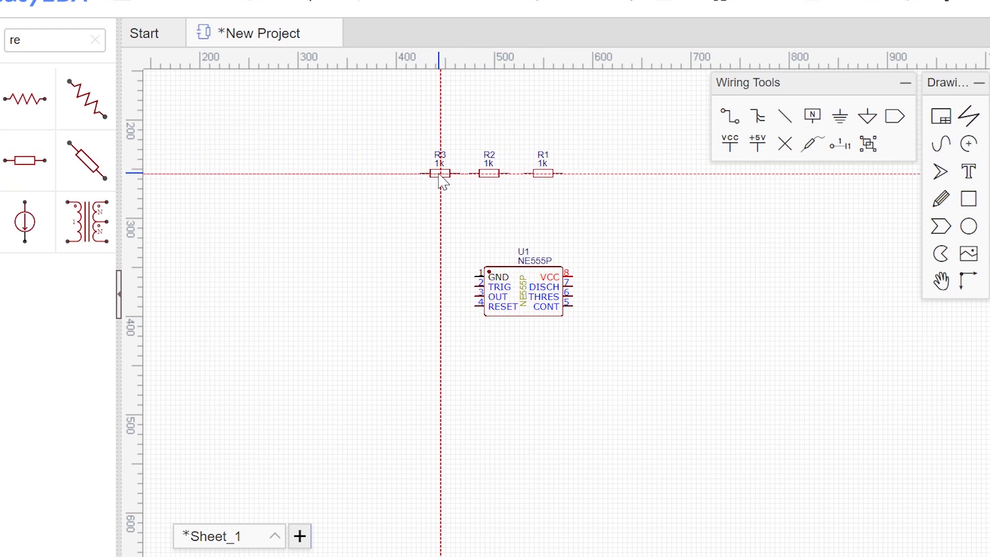
left_click(440, 174)
left_click(371, 170)
key("Escape")
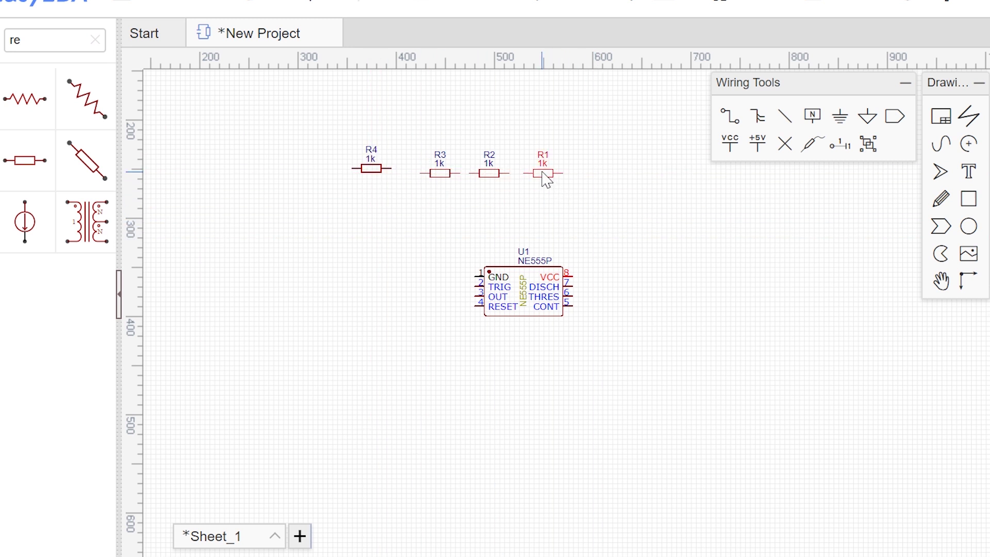
Step: Move R1 to the right of the timer's DISCH pin and set R2 vertically below R1's left end
left_click_drag(543, 174, 631, 286)
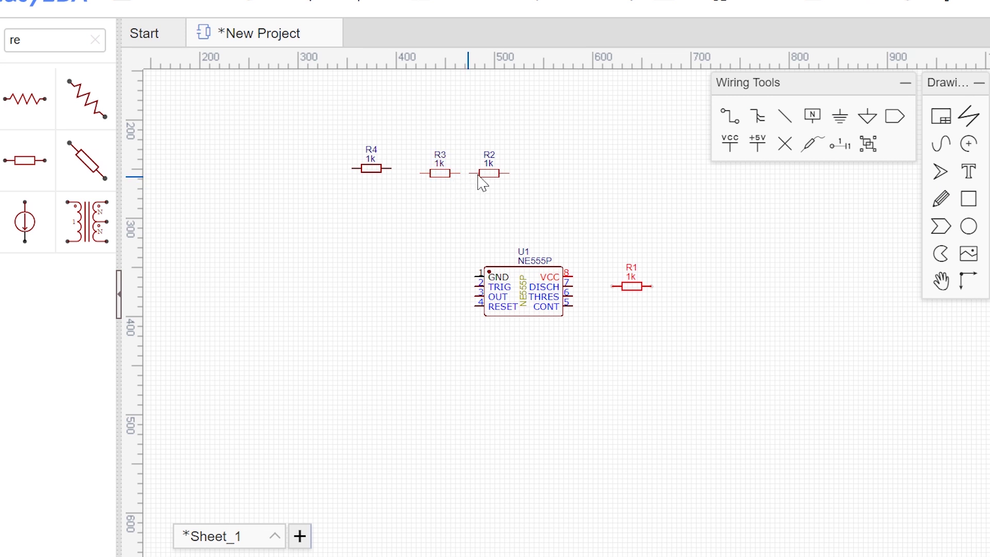
left_click_drag(483, 176, 612, 313)
key("space")
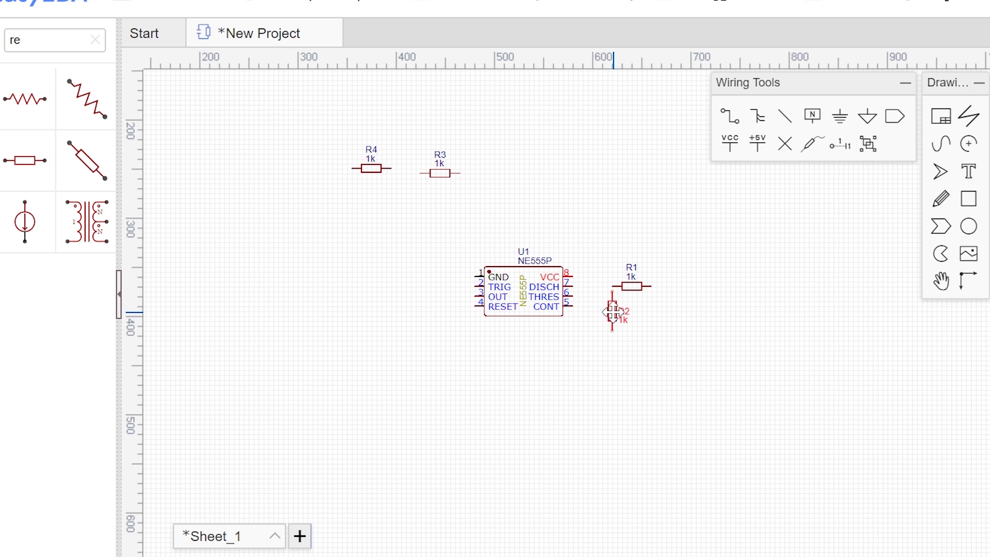
left_click_drag(612, 312, 607, 309)
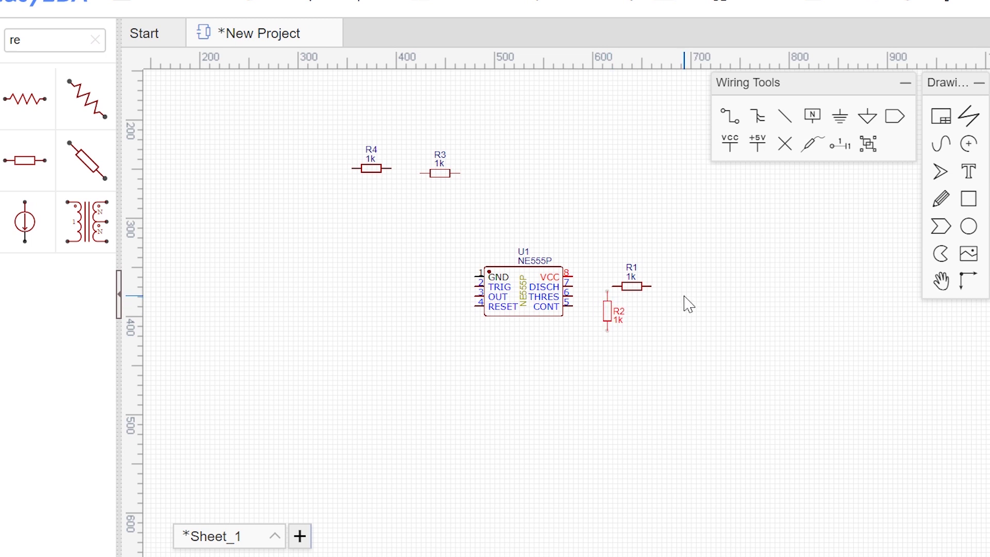
Step: Set the value of resistor R2 to 100k, keeping R1 at 1k
double_click(632, 278)
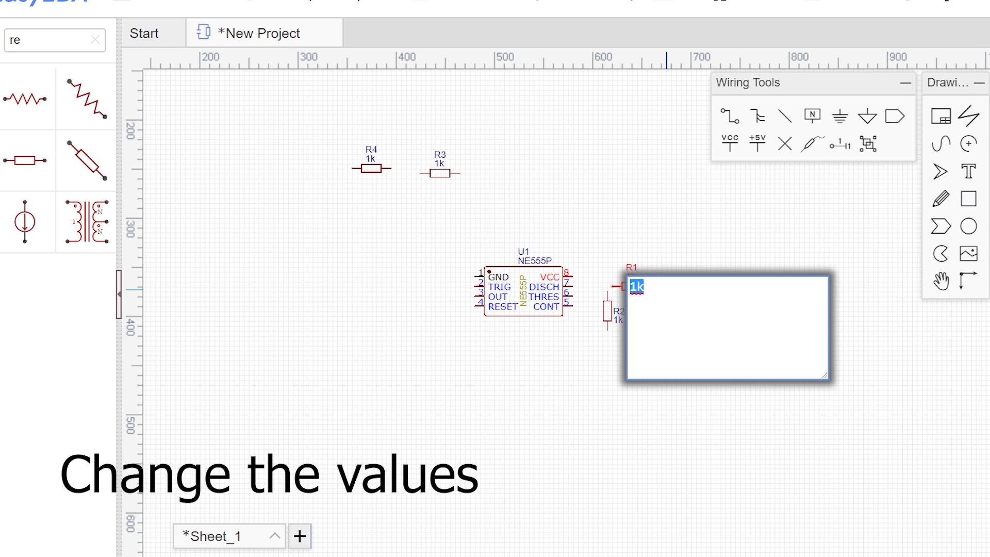
left_click(714, 258)
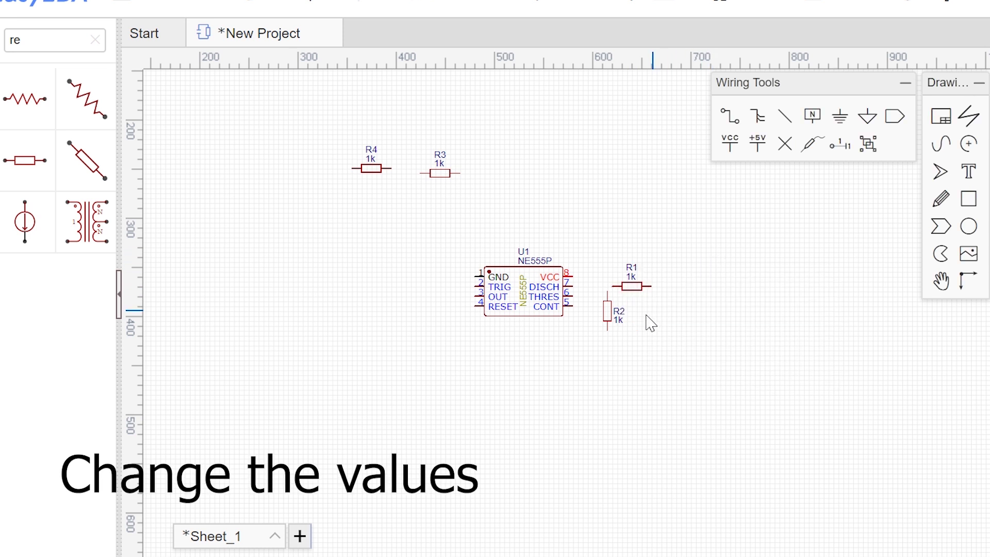
double_click(619, 321)
type("10")
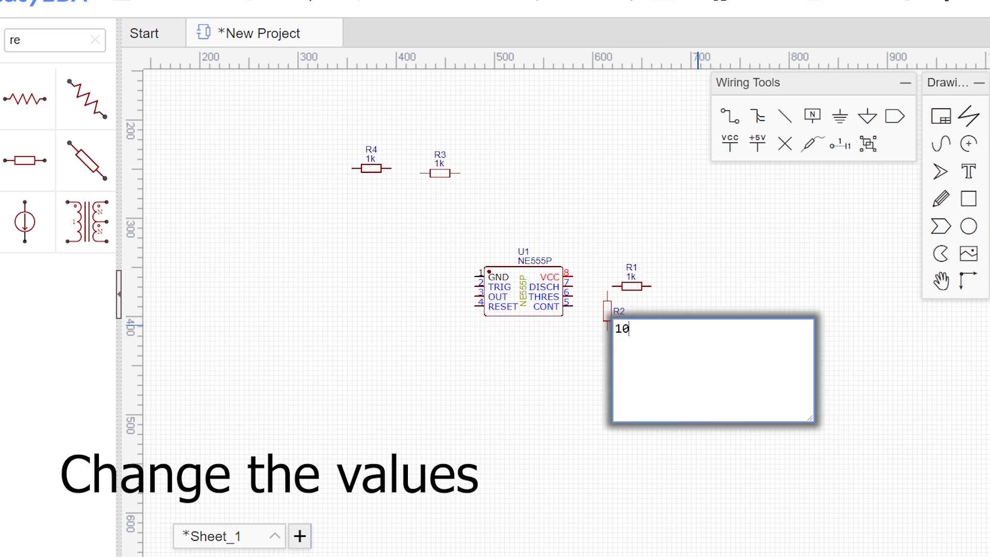
type("0k")
left_click(797, 272)
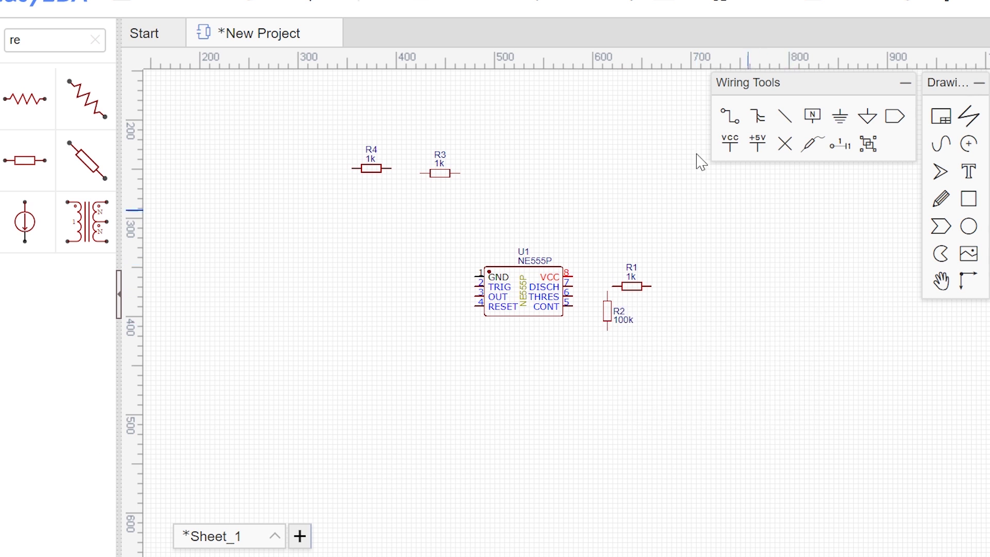
Step: Wire the timer's DISCH pin 7 to the junction of R1 and R2, and R2's lower end to THRES pin 6
left_click(728, 118)
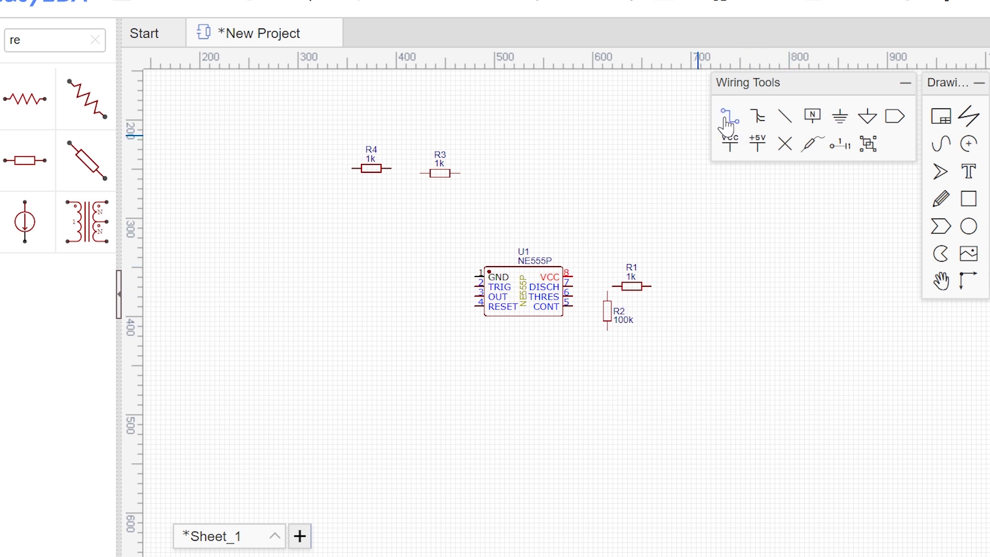
left_click(570, 286)
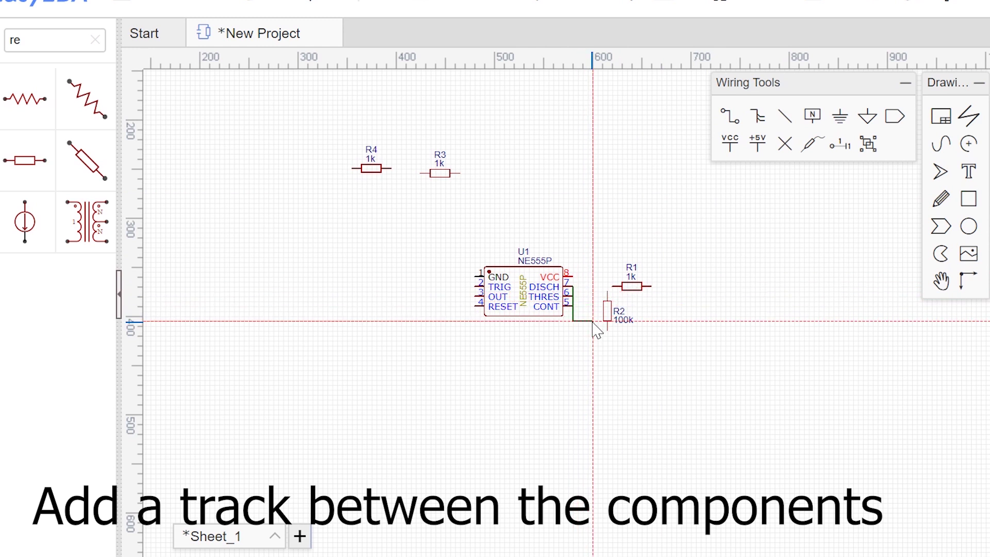
left_click(612, 287)
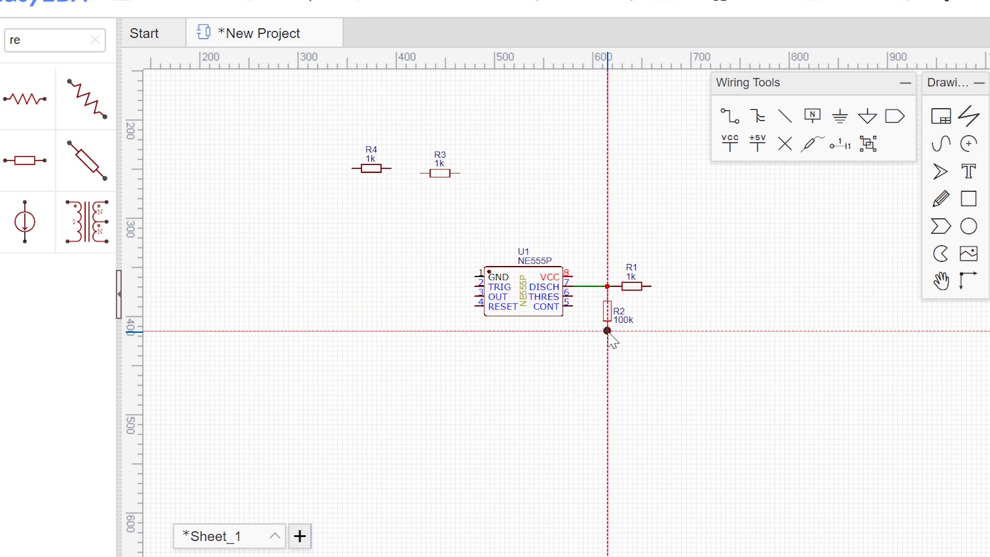
left_click(606, 330)
left_click(583, 330)
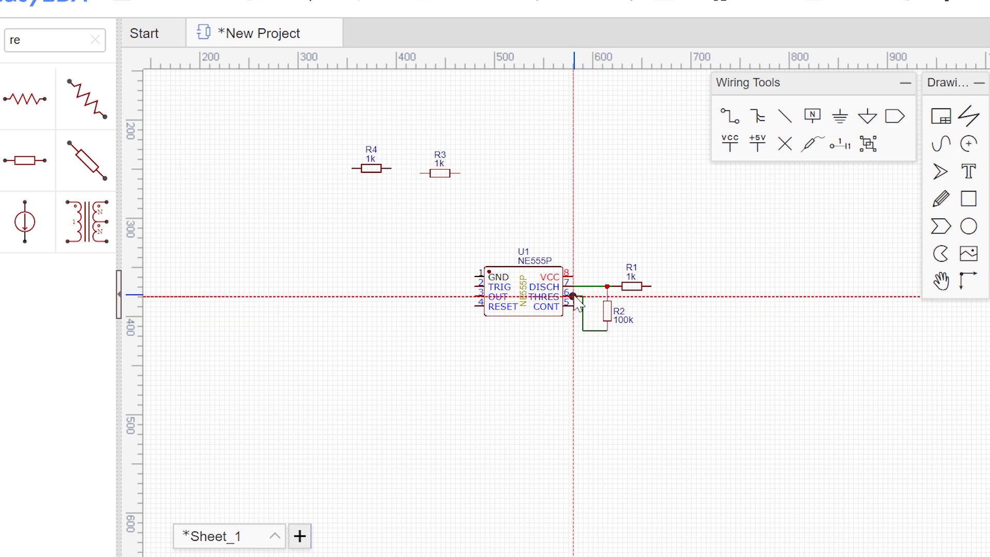
left_click(572, 296)
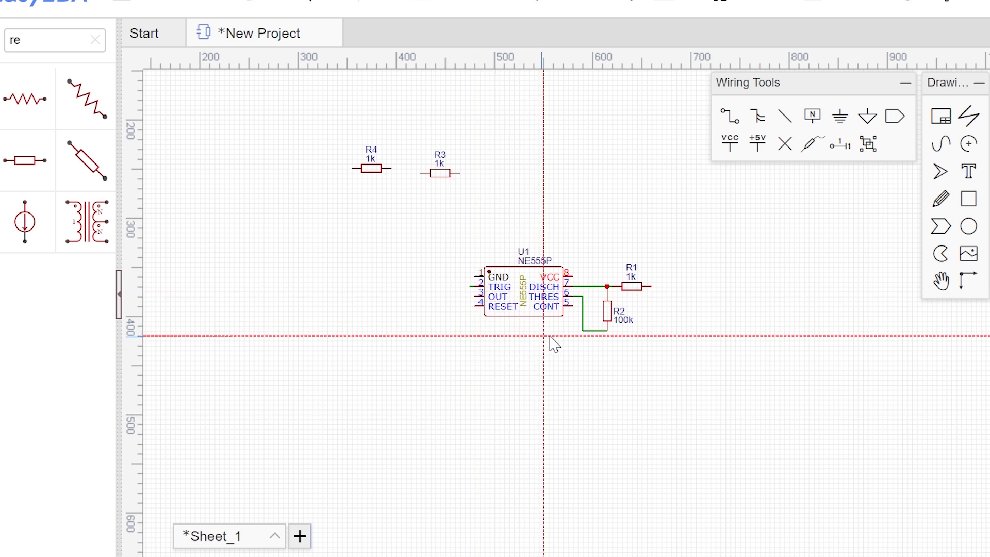
key("Escape")
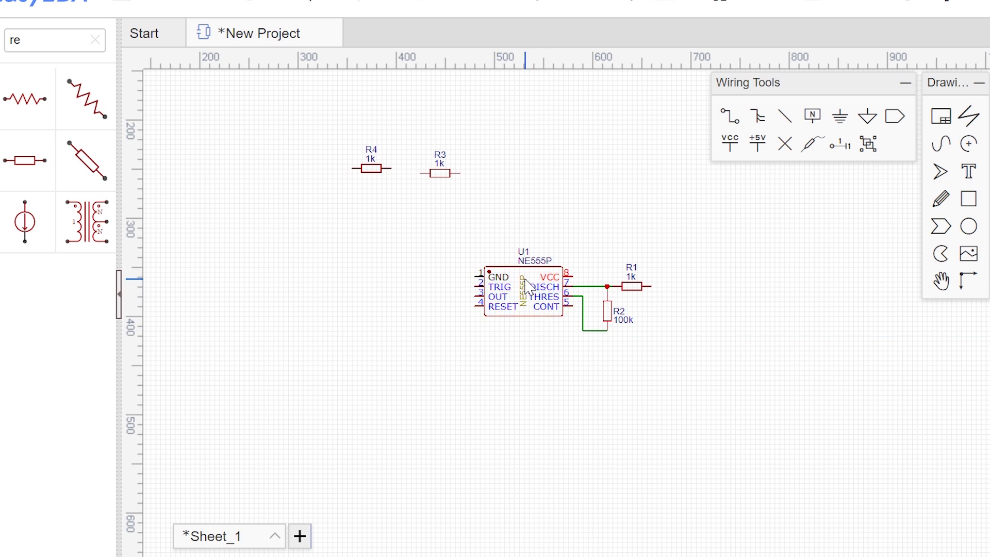
Step: Wire the timer's TRIG pin 2 through and below the chip to the corner of the wire joining THRES and R2
left_click(728, 116)
left_click(475, 287)
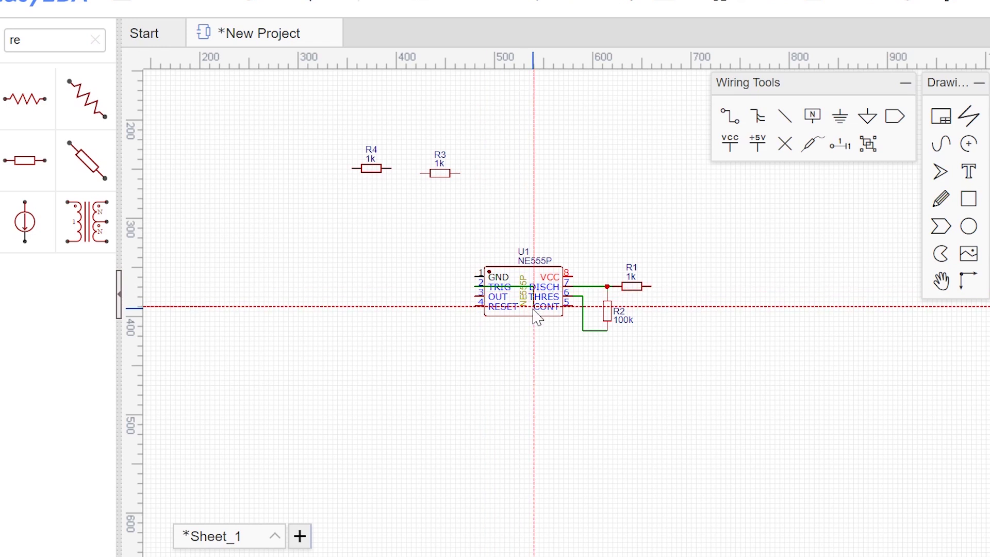
left_click(529, 331)
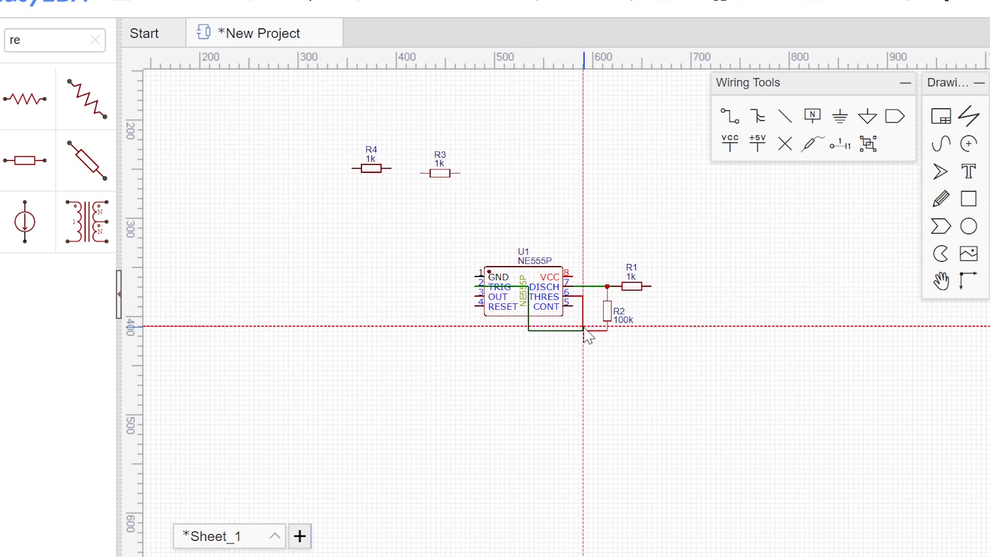
left_click(584, 330)
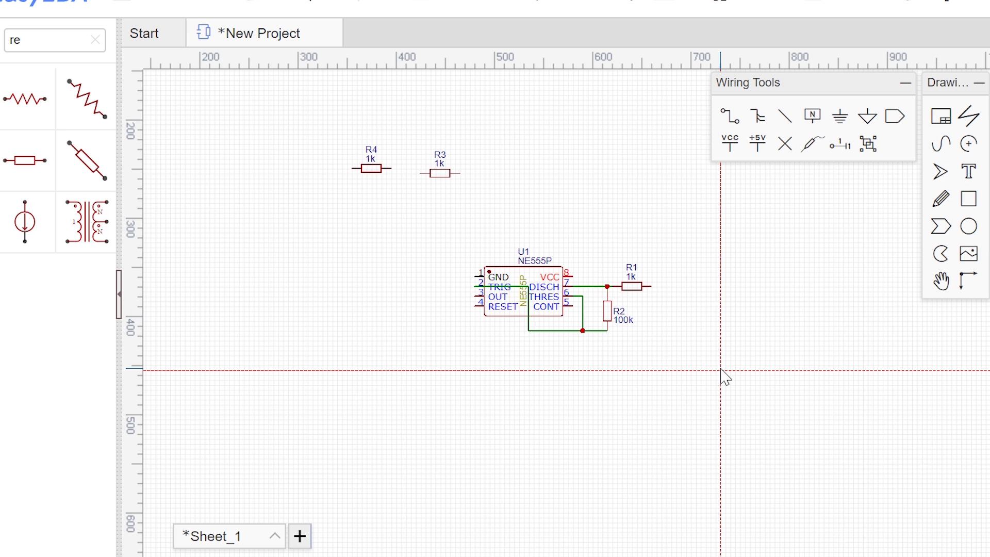
Step: Wire the timer's VCC pin 8 up and over R1 to R1's right end
left_click(573, 277)
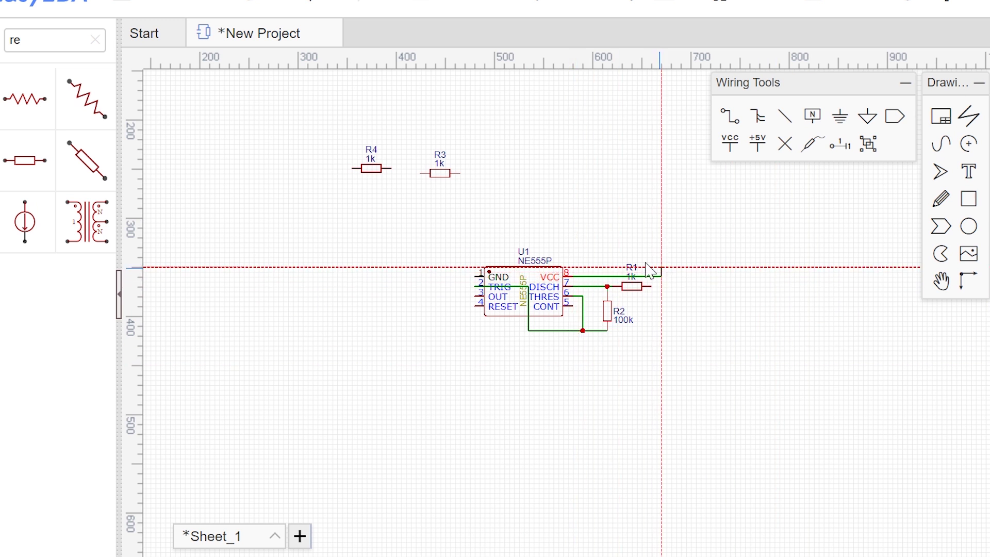
left_click(608, 257)
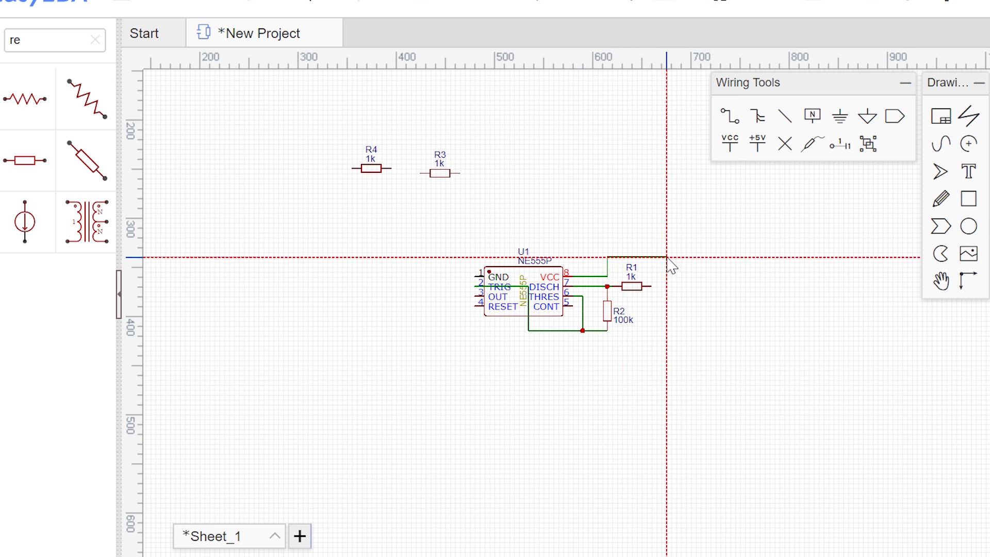
left_click(666, 286)
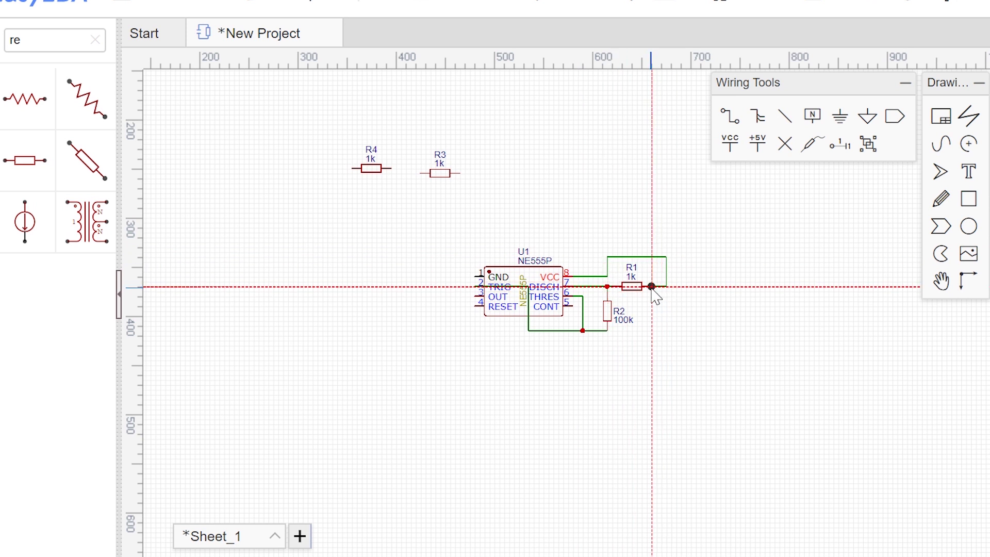
left_click(651, 286)
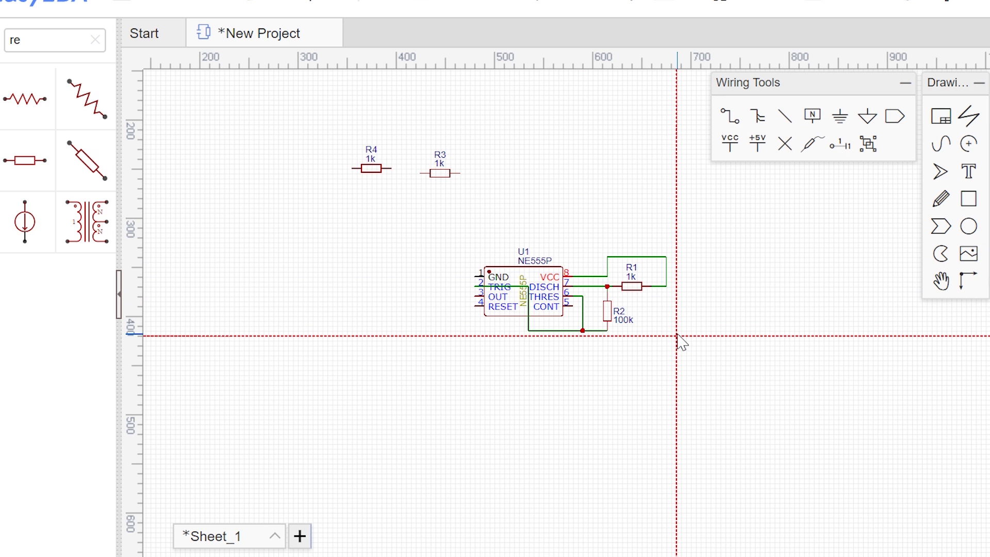
Step: Wire the timer's RESET pin 4 below the circuit and up to the VCC wire beside R1
left_click(475, 307)
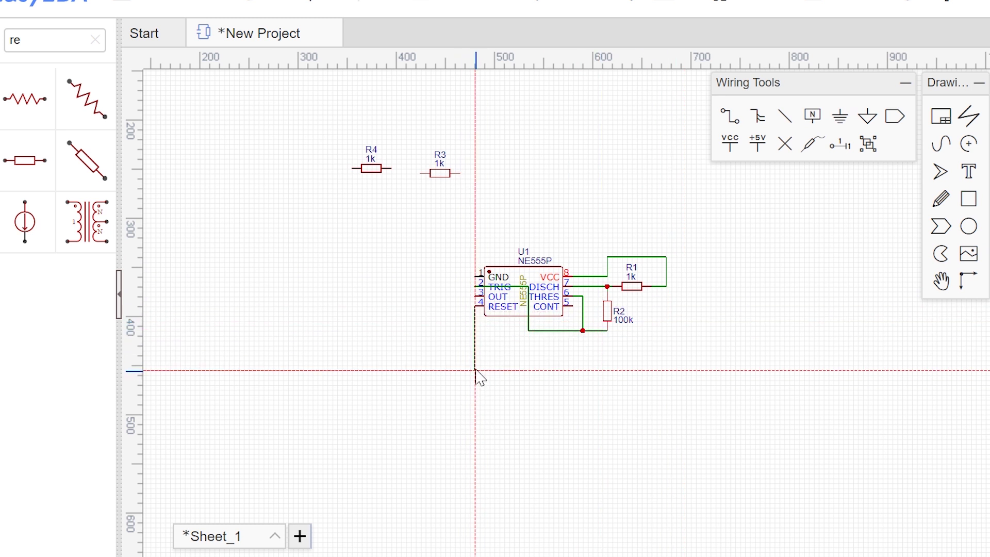
left_click(666, 355)
left_click(666, 286)
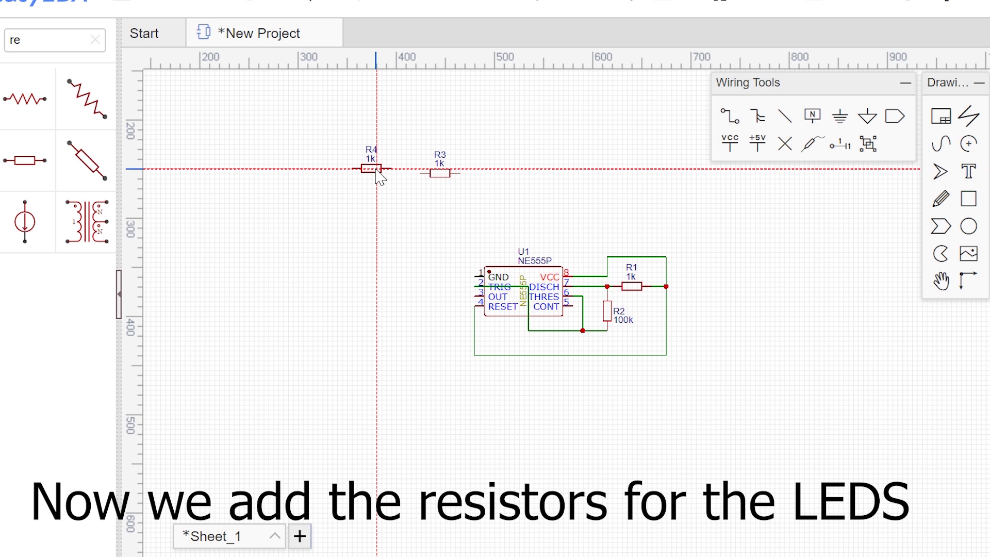
Step: Move resistor R4 to the left of the timer chip and rotate it to vertical
left_click_drag(376, 173, 384, 326)
key("space")
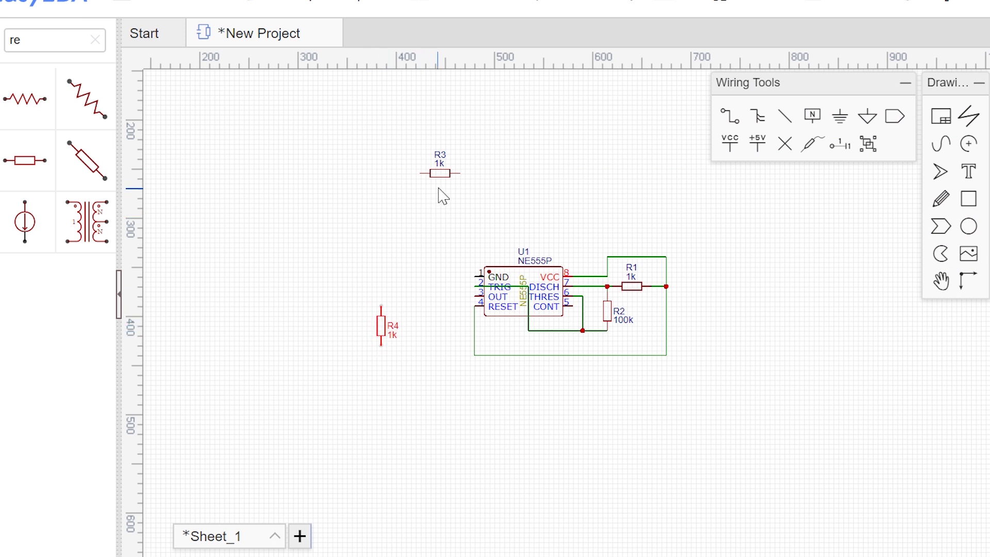
Step: Move resistor R3 directly above R4 beside the timer chip and rotate it to vertical
left_click_drag(441, 176, 381, 246)
key("space")
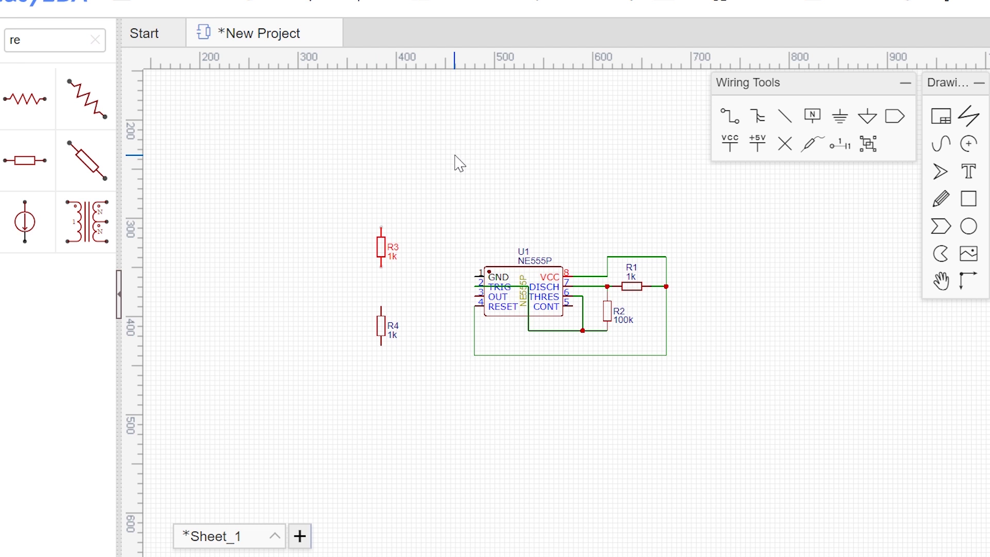
Step: Set the values of resistors R3 and R4 to 330
double_click(395, 261)
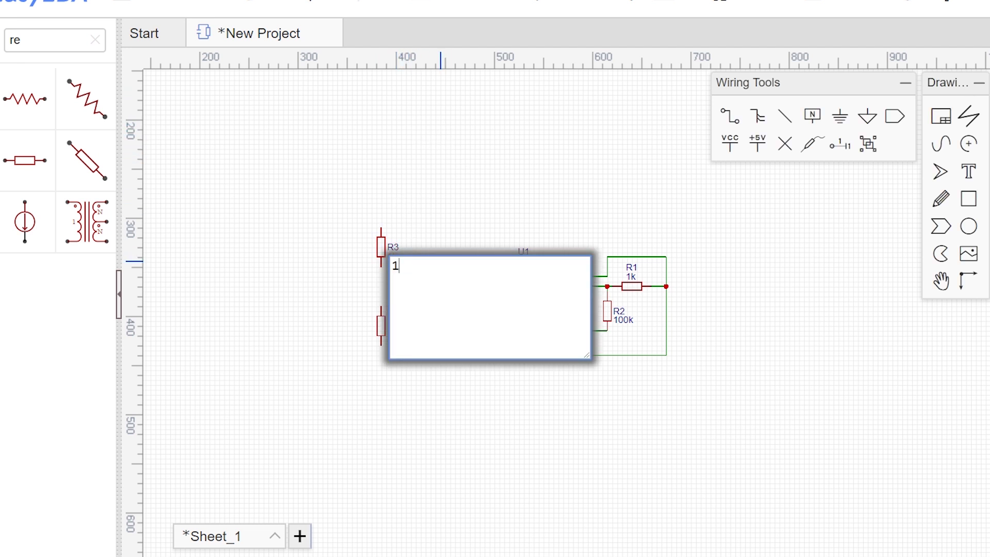
left_click(504, 170)
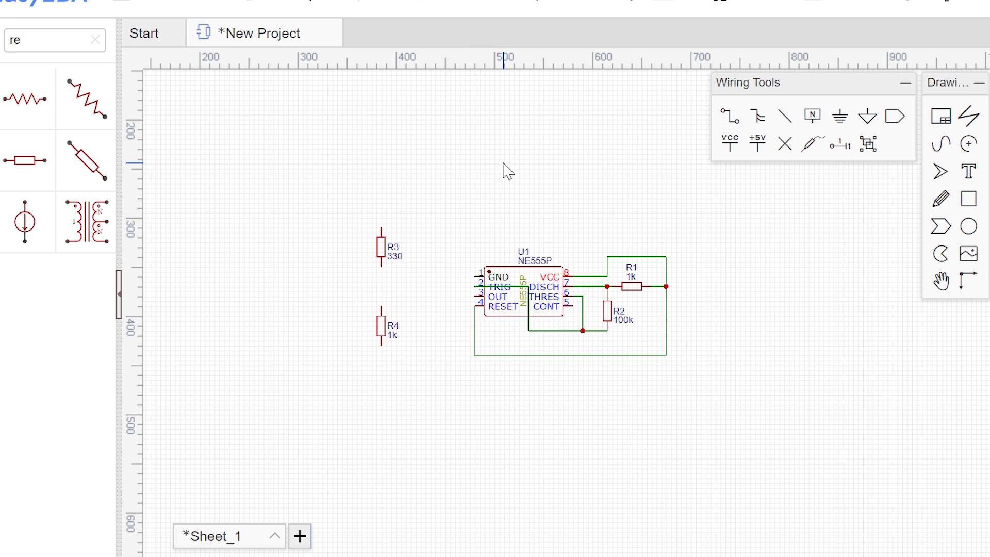
double_click(392, 336)
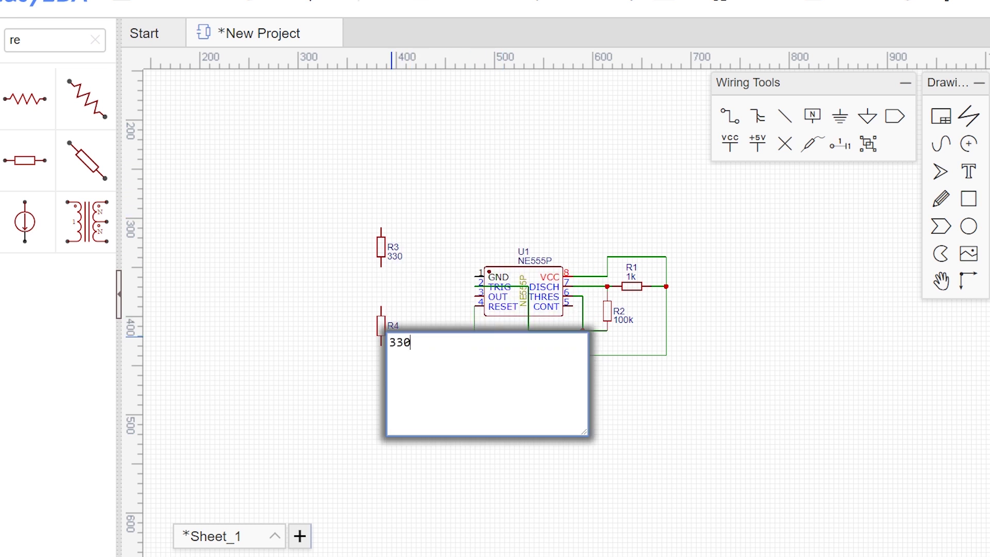
left_click(281, 281)
Step: Place two vertical LED-3MM LEDs, one above R3 pointing up and one below R4 pointing down
left_click(46, 39)
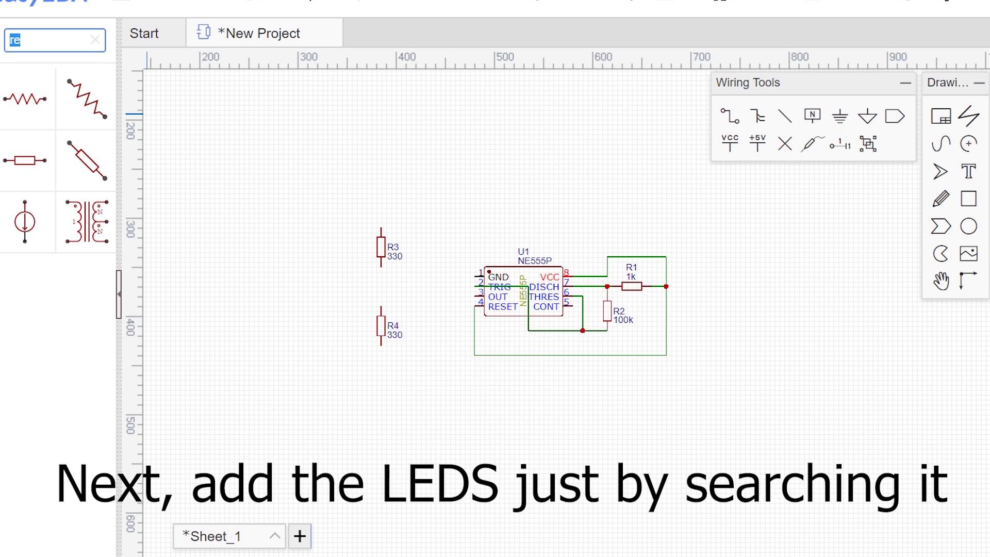
type("led")
left_click(24, 100)
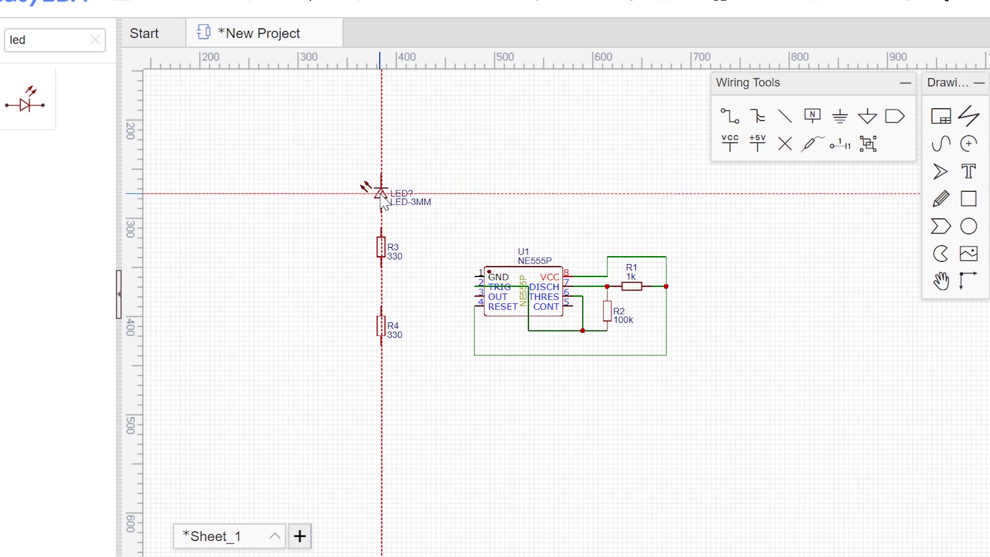
left_click(382, 195)
key("space")
key("space")
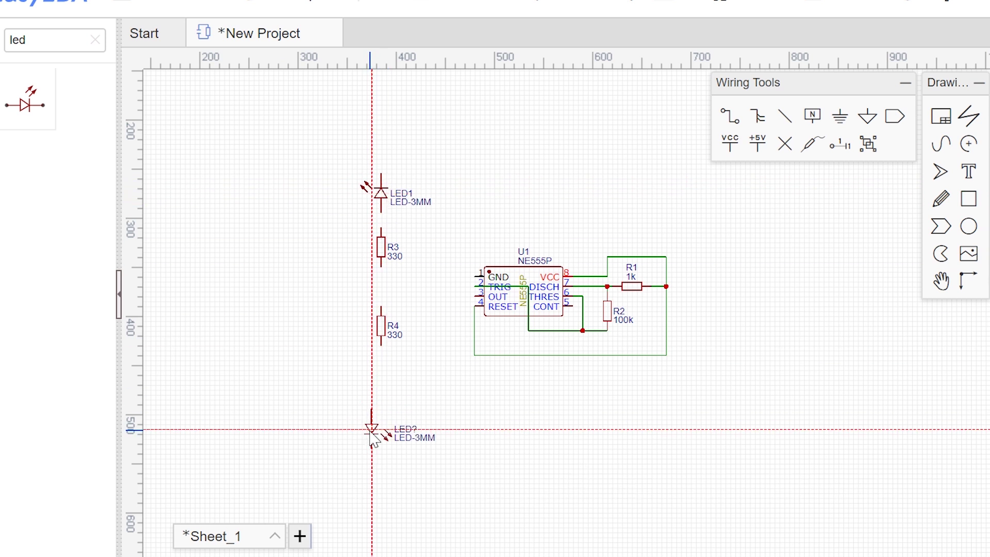
left_click(382, 386)
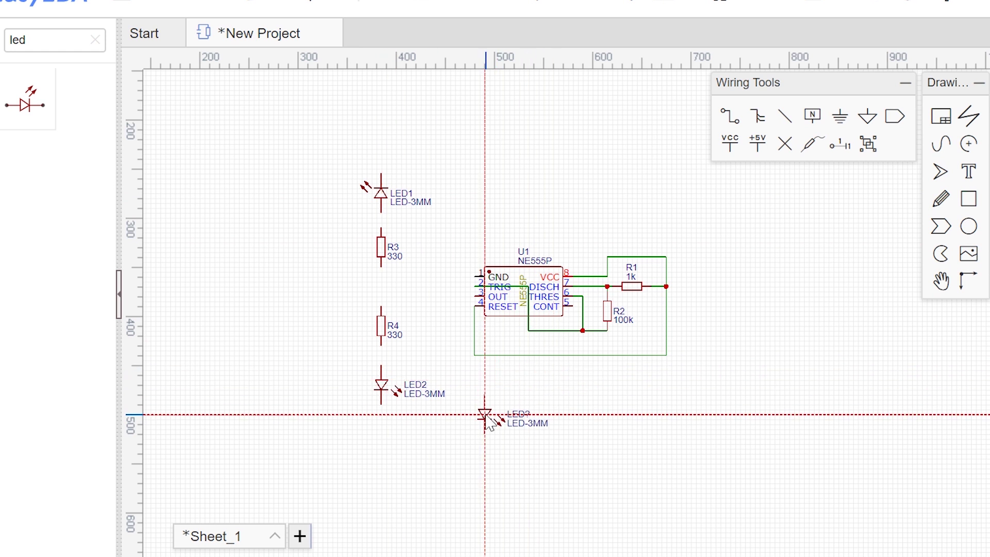
key("Escape")
Step: Place a vertical polarized capacitor to the right of LED1 and set its value to 10u
double_click(17, 41)
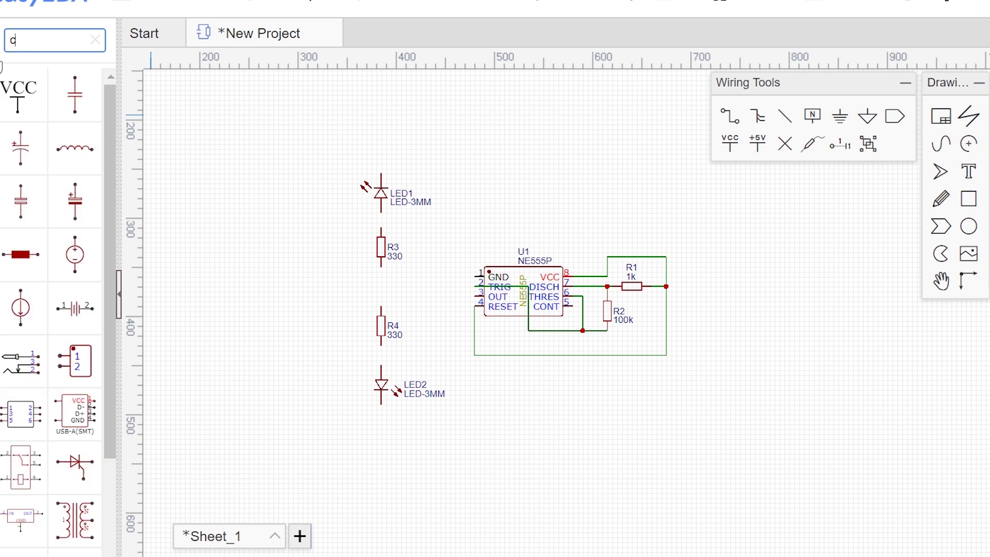
left_click(20, 150)
key("space")
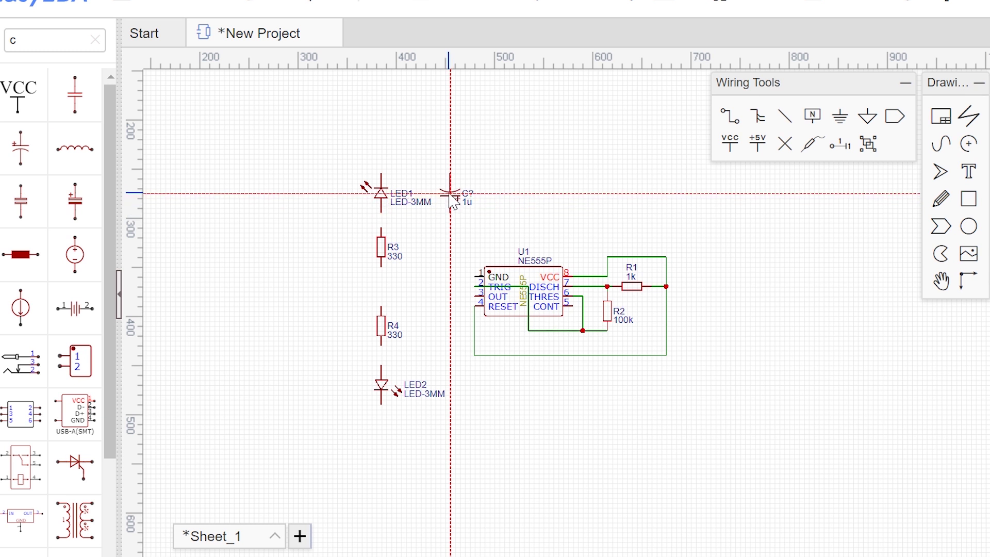
left_click(449, 196)
key("Escape")
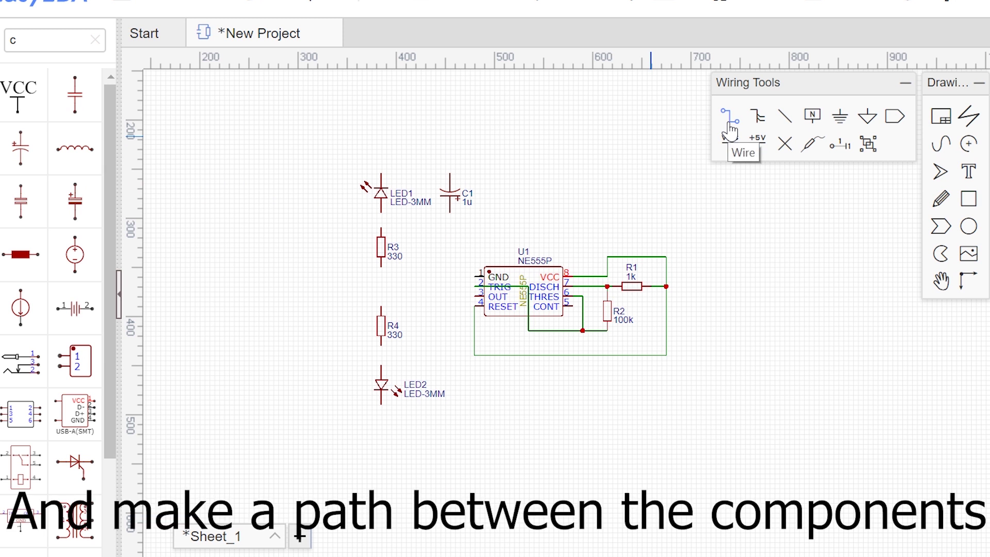
double_click(468, 202)
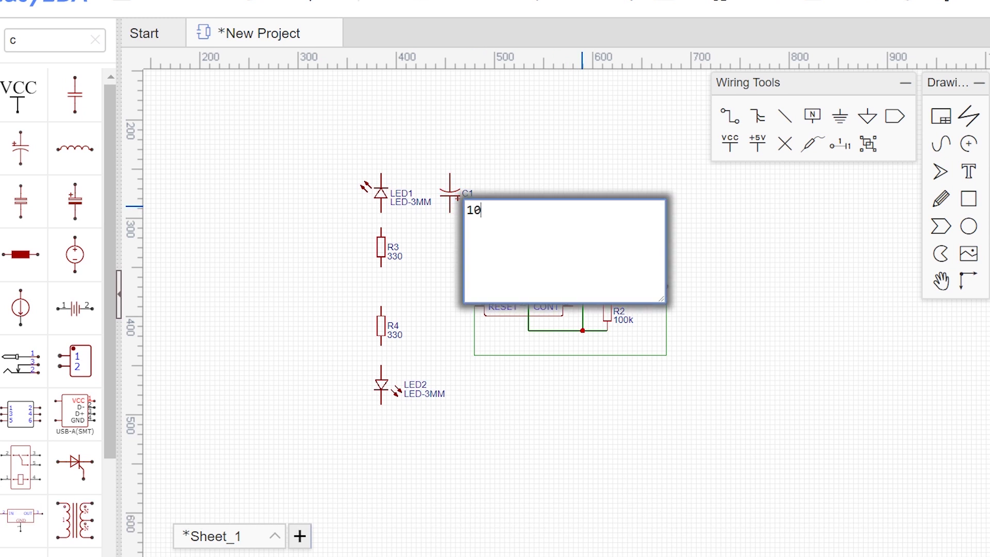
key("Return")
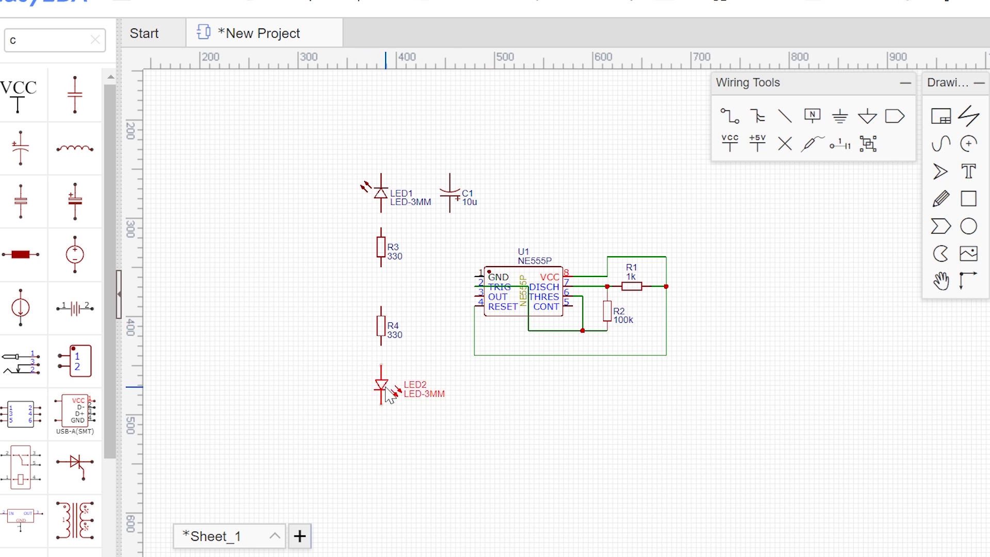
Step: Turn LED2 around so it points upward like LED1
key("x")
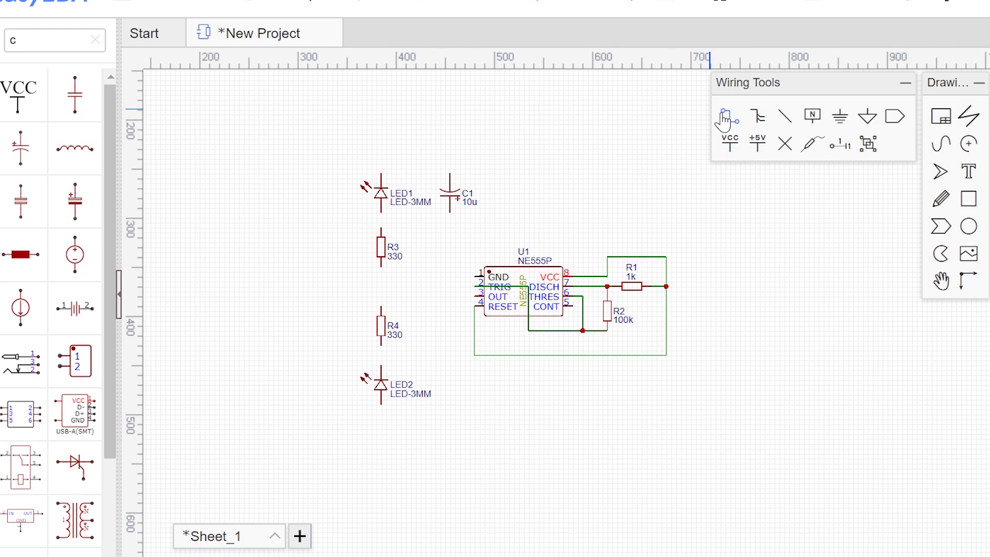
Step: Wire the timer's OUT pin 3 to the junction between R3 and R4, and R3's upper end to LED1
left_click(474, 296)
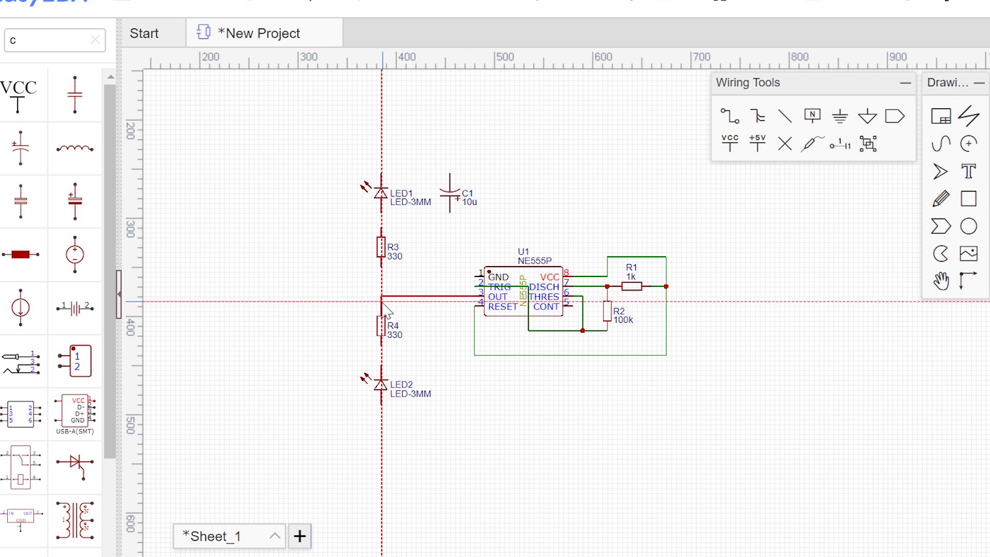
left_click(381, 296)
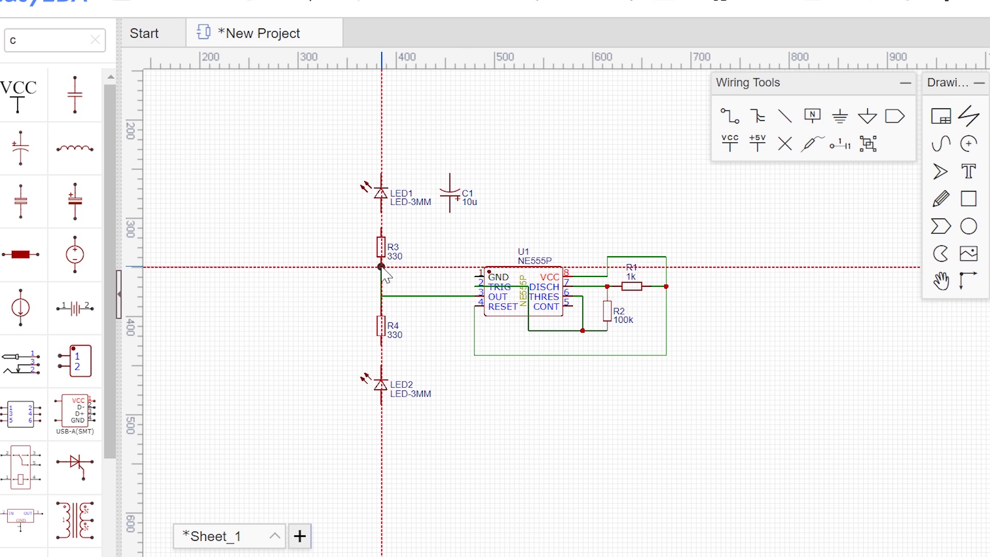
left_click(381, 212)
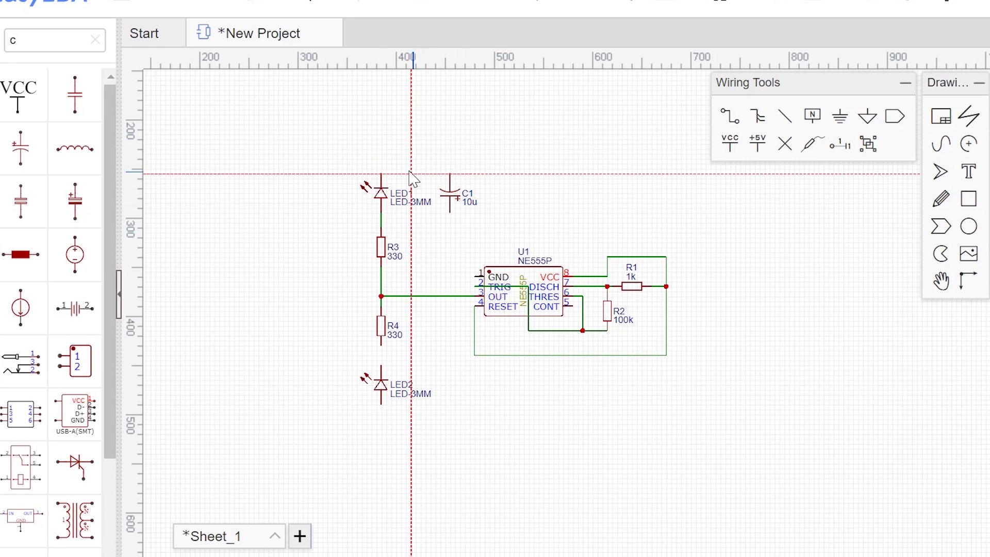
Step: Wire C1's upper end to LED1's upper end and the timer's GND pin 1, and its lower end to TRIG pin 2
left_click(380, 174)
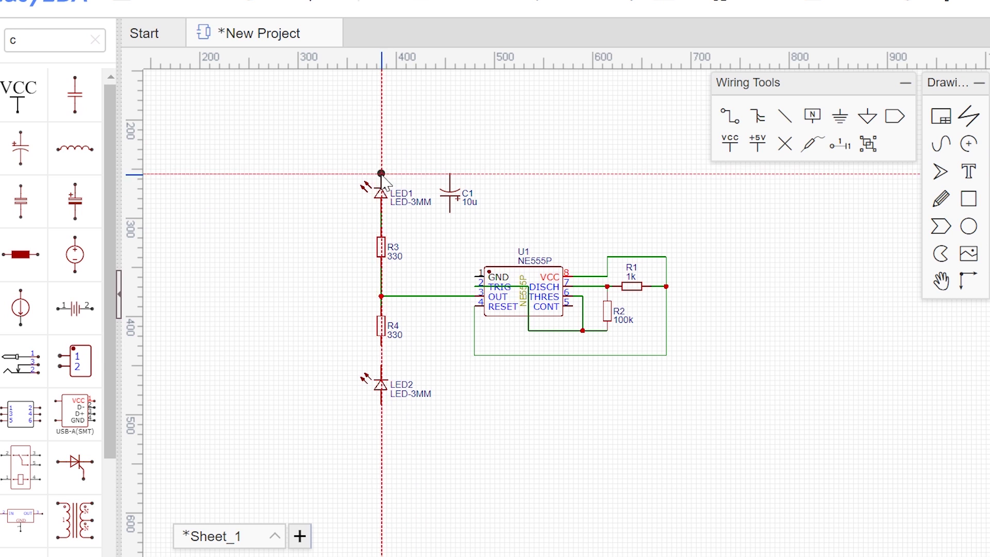
left_click(450, 174)
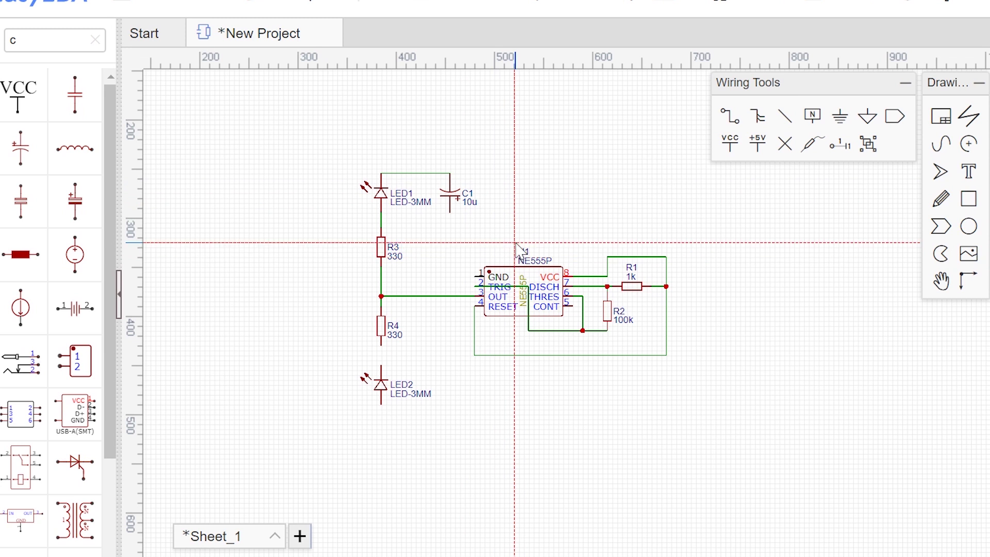
left_click(450, 213)
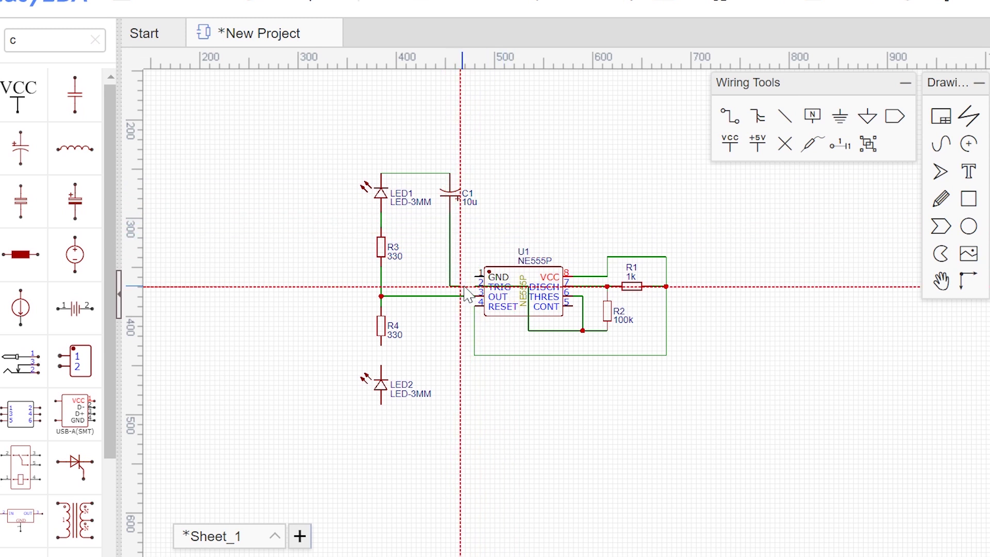
left_click(474, 286)
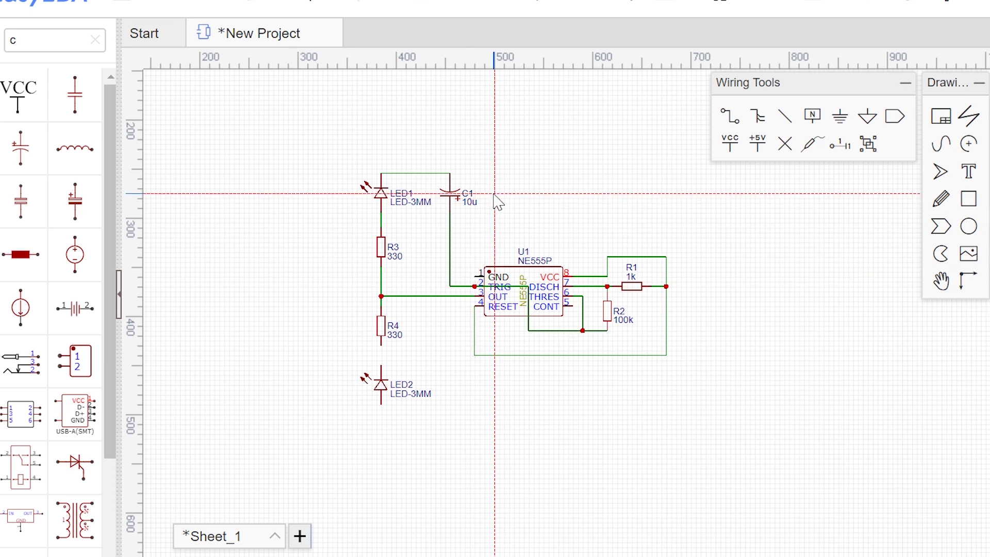
left_click(450, 174)
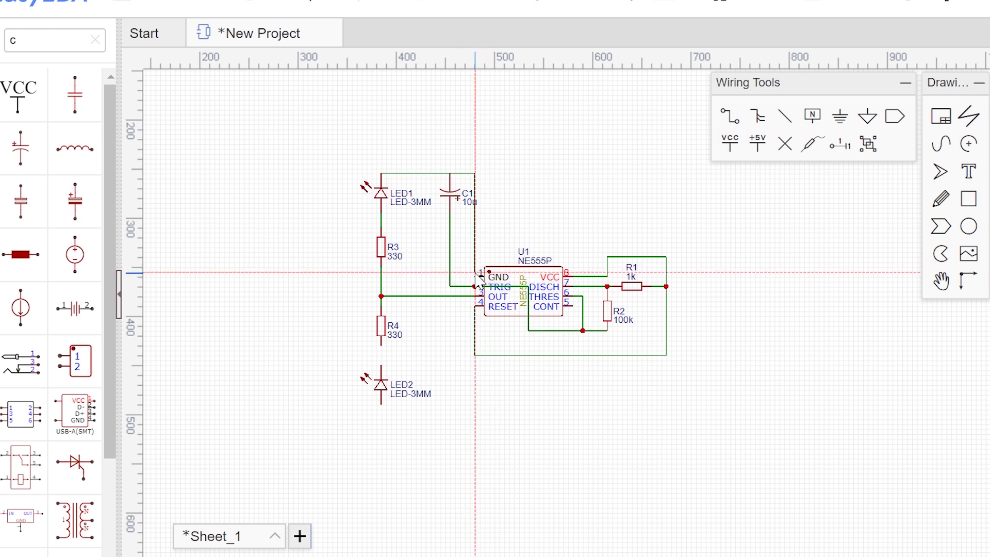
left_click(482, 269)
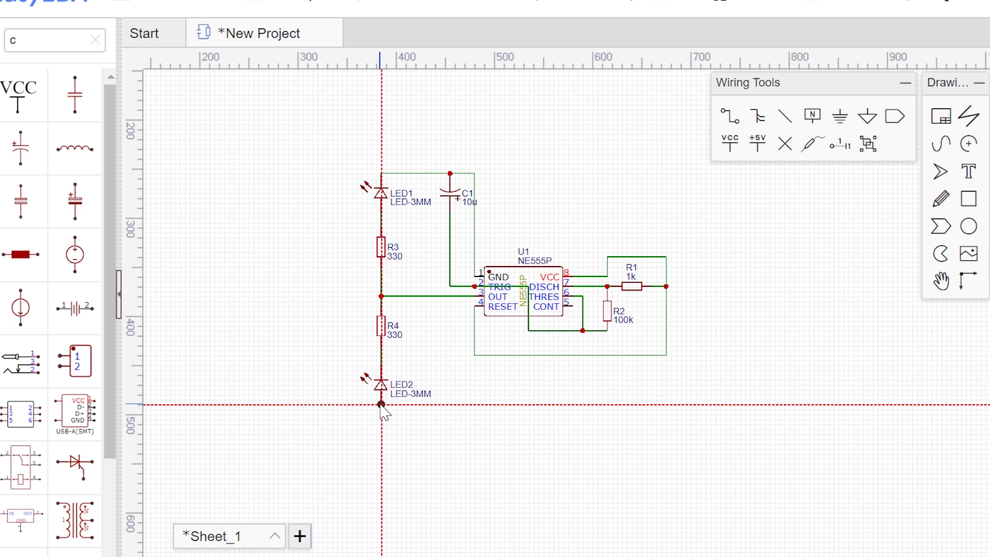
Step: Wire R4's lower end to LED2, and LED2's lower end to the corner of the RESET wire below the timer
left_click(382, 405)
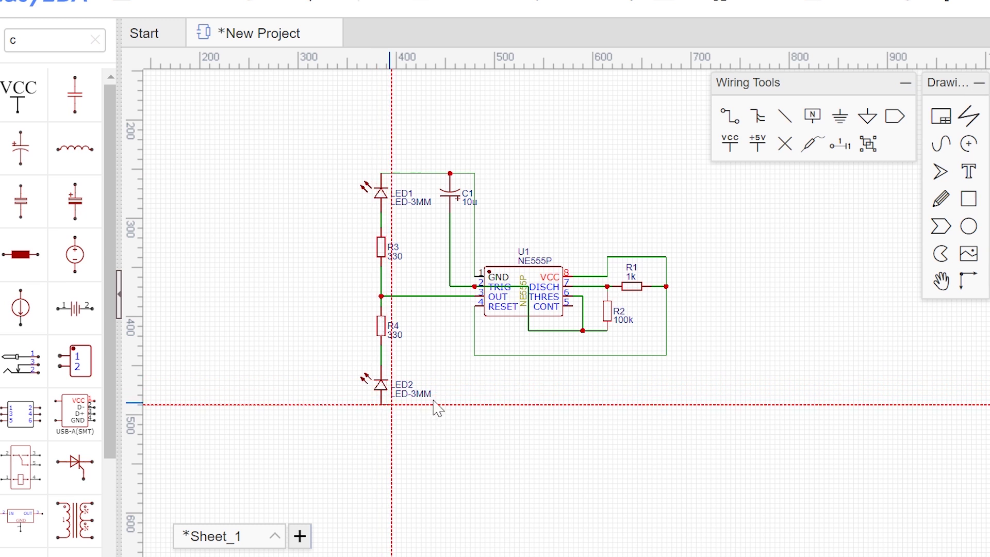
left_click(475, 355)
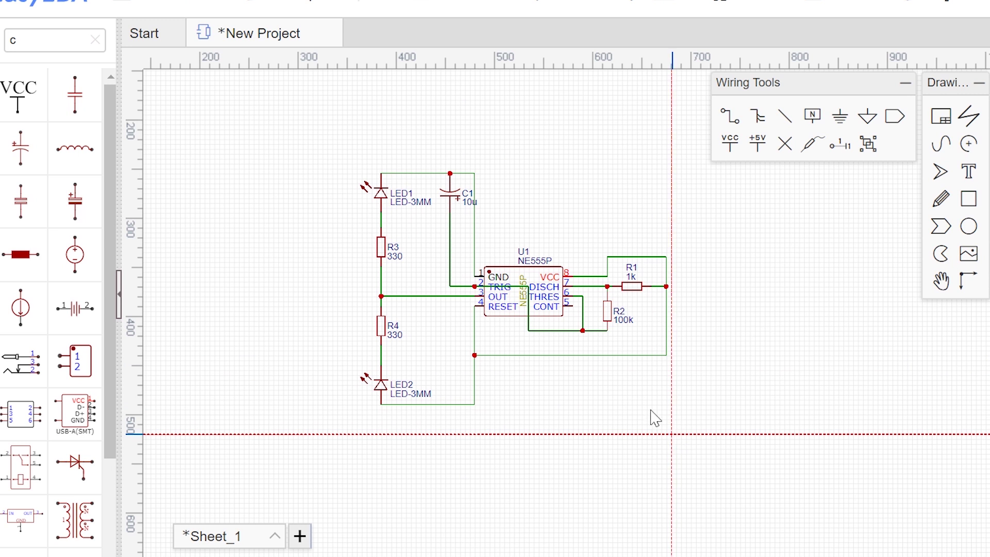
key("Escape")
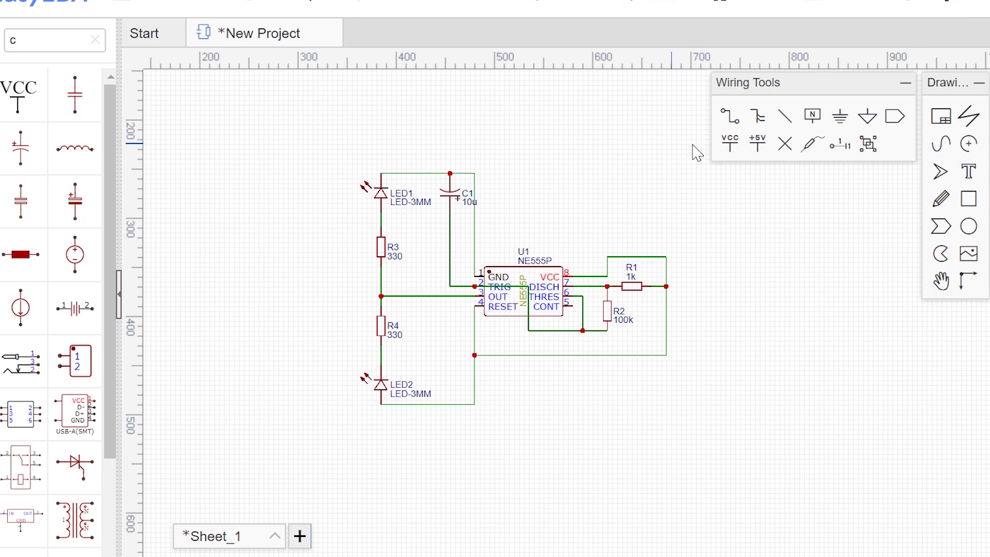
Step: Place a VCC symbol to the left of LED2 and a ground symbol to the left of LED1
left_click(730, 143)
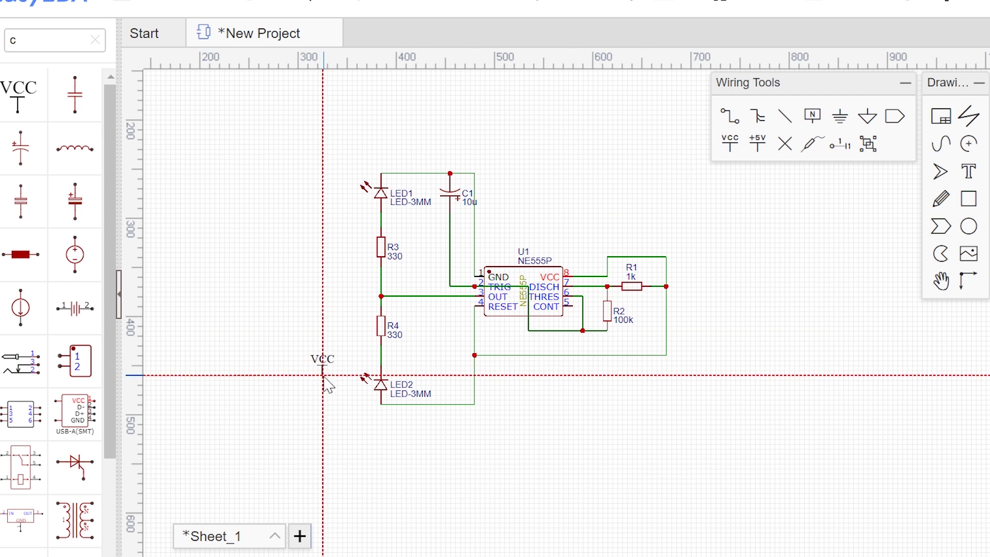
left_click(323, 370)
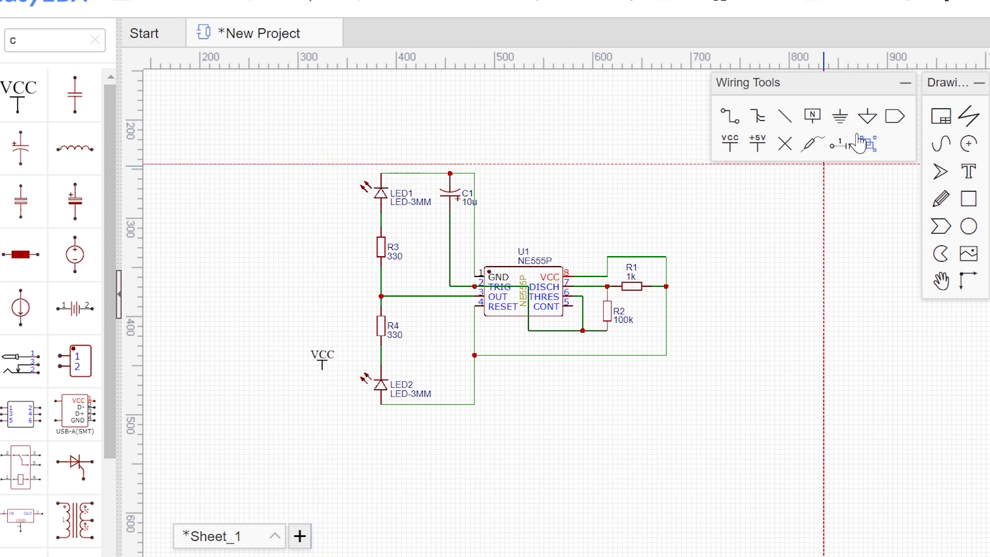
left_click(837, 122)
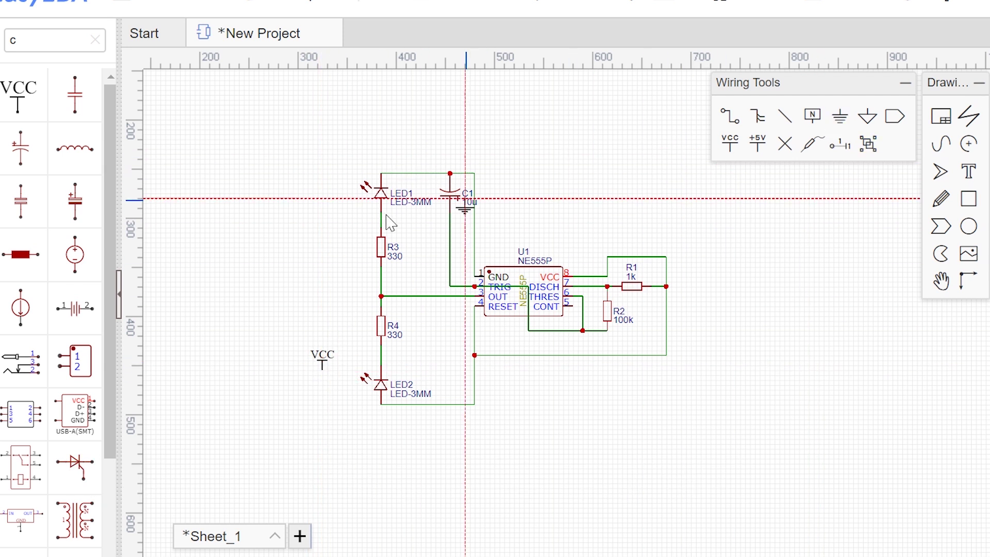
left_click(328, 189)
Step: Wire the ground symbol to LED1's upper end
left_click(730, 116)
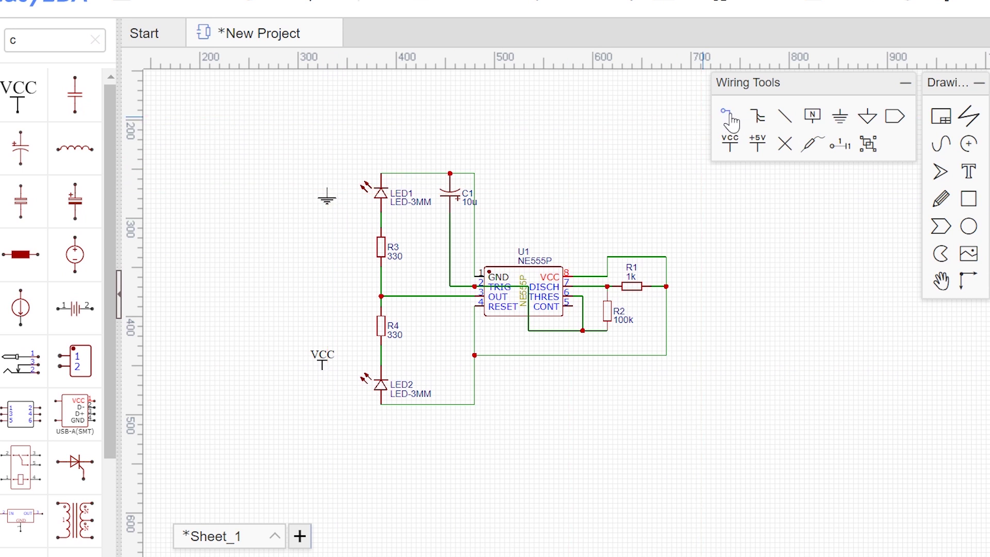
left_click(328, 189)
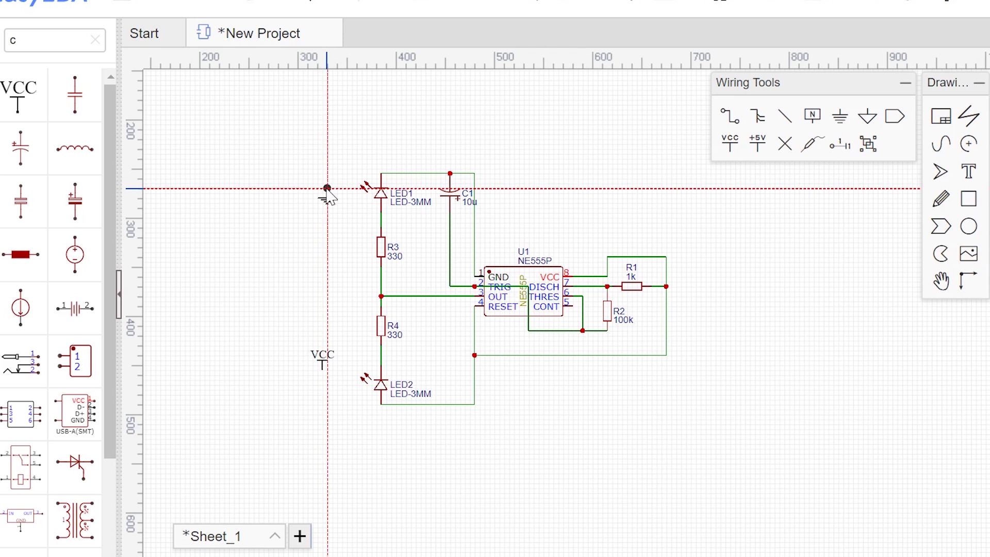
left_click(374, 189)
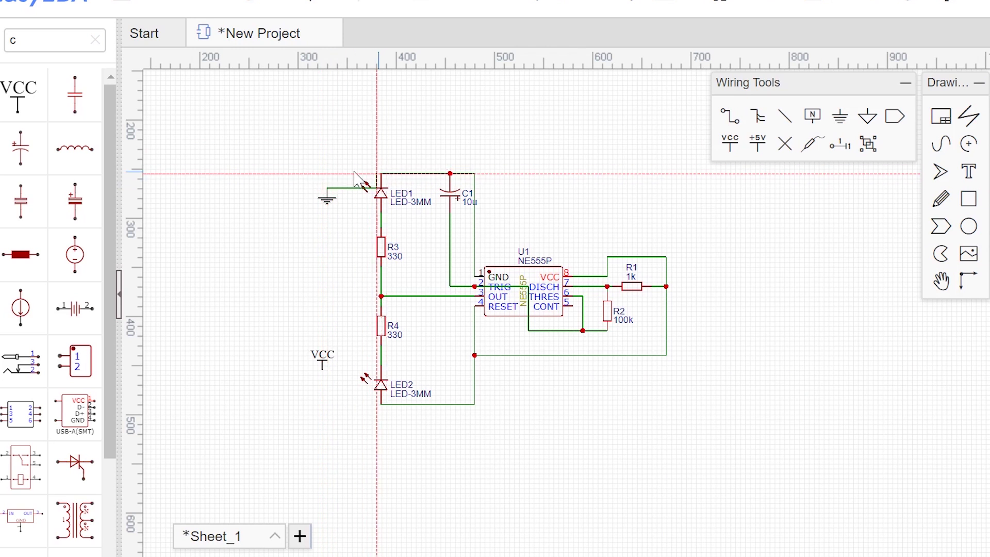
left_click(381, 173)
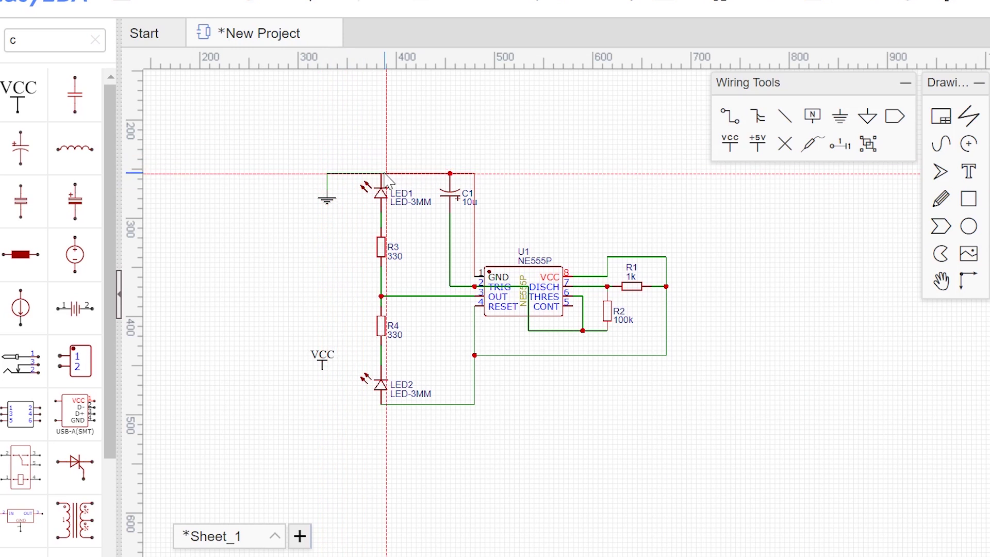
Step: Wire the VCC symbol down and across to LED2's lower end
left_click(322, 360)
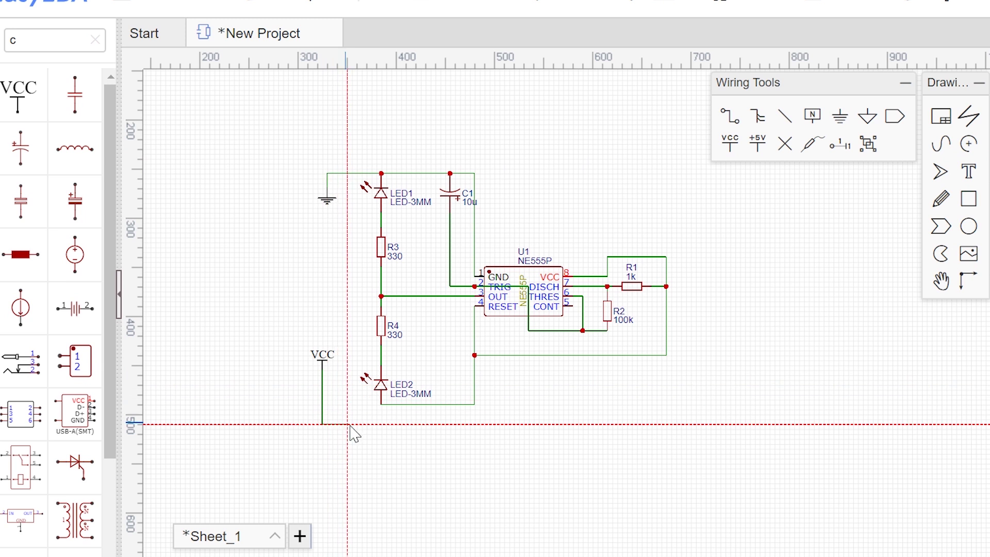
left_click(381, 404)
key("Escape")
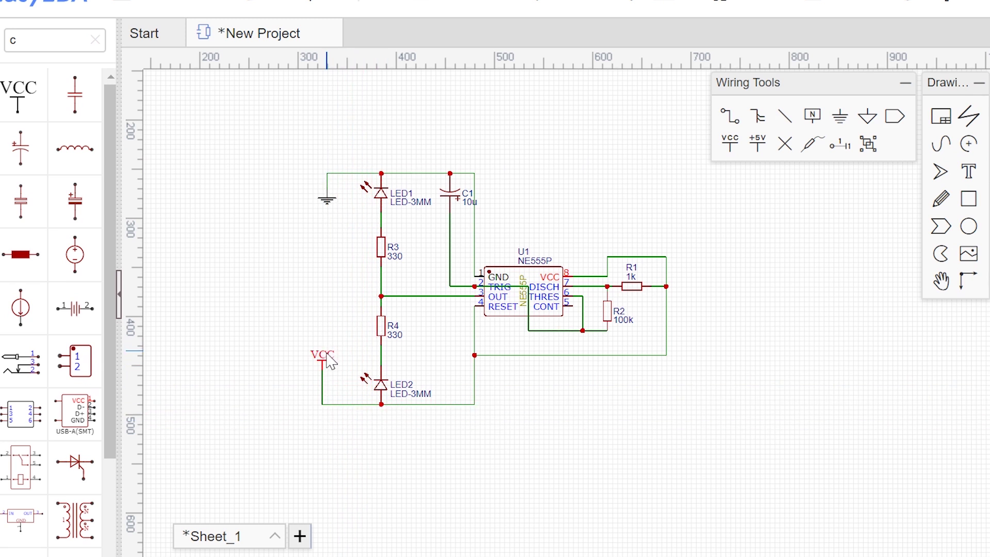
Step: Relabel the VCC symbol as 9Volt Battery and save the schematic under the title Blinking Leds
double_click(327, 356)
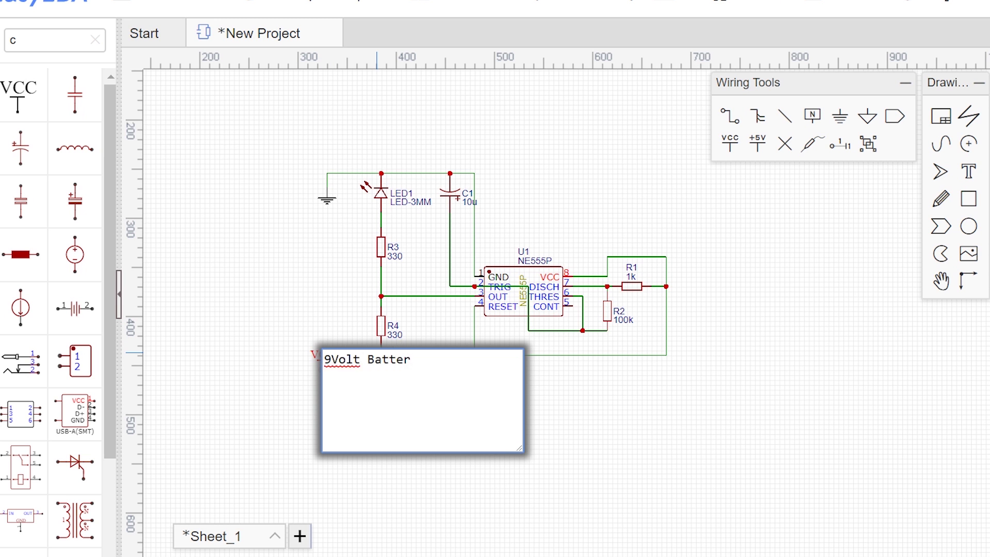
left_click(802, 438)
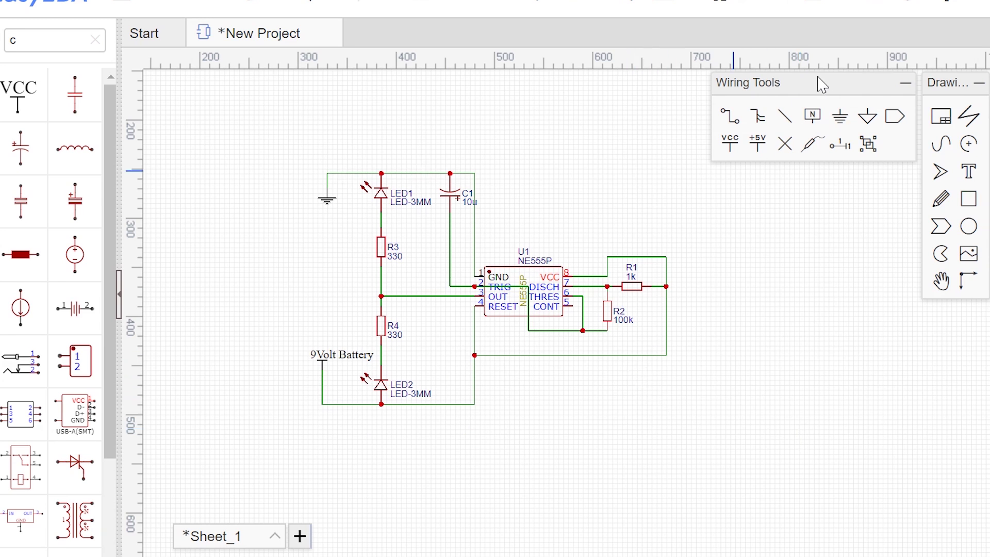
left_click(133, 6)
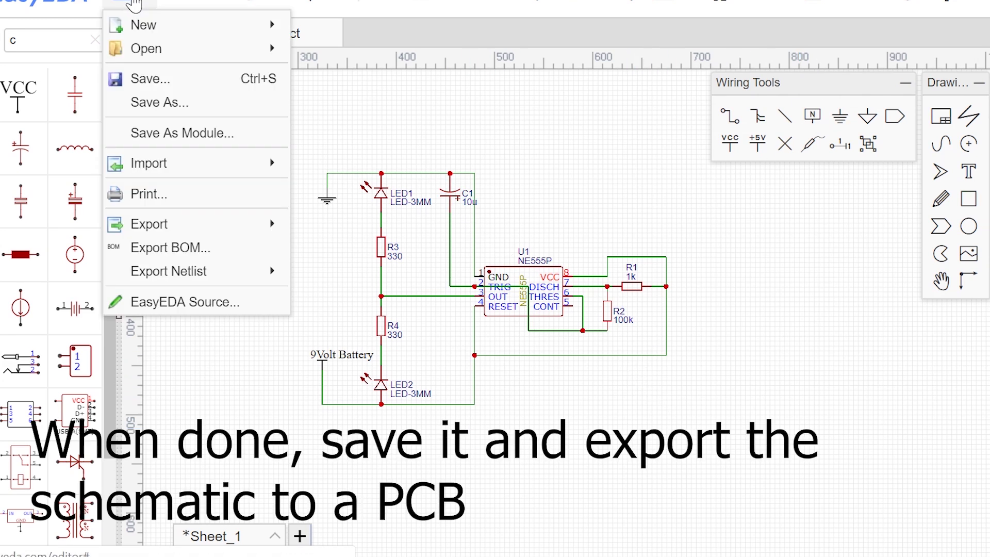
left_click(142, 78)
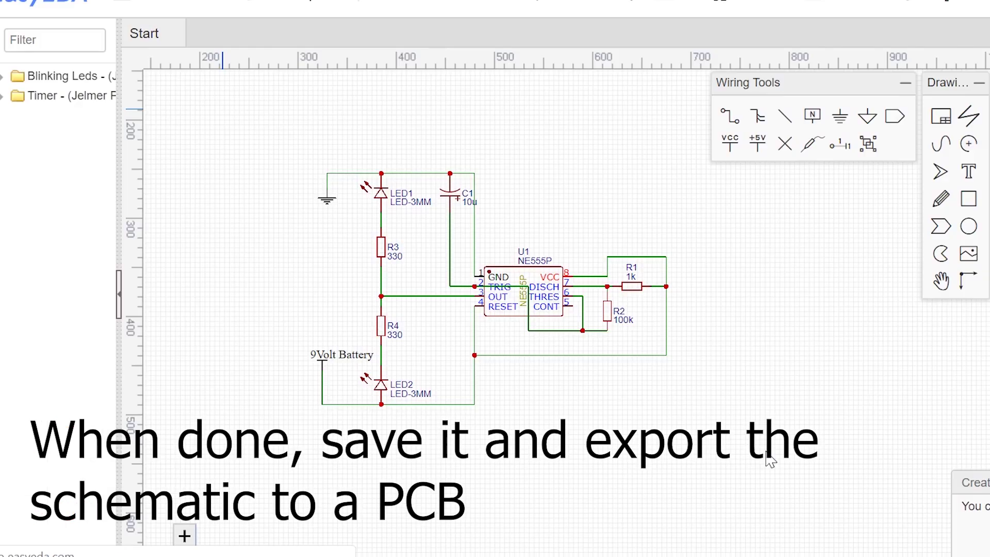
Step: Convert the Blinking Leds schematic to a PCB
left_click(614, 76)
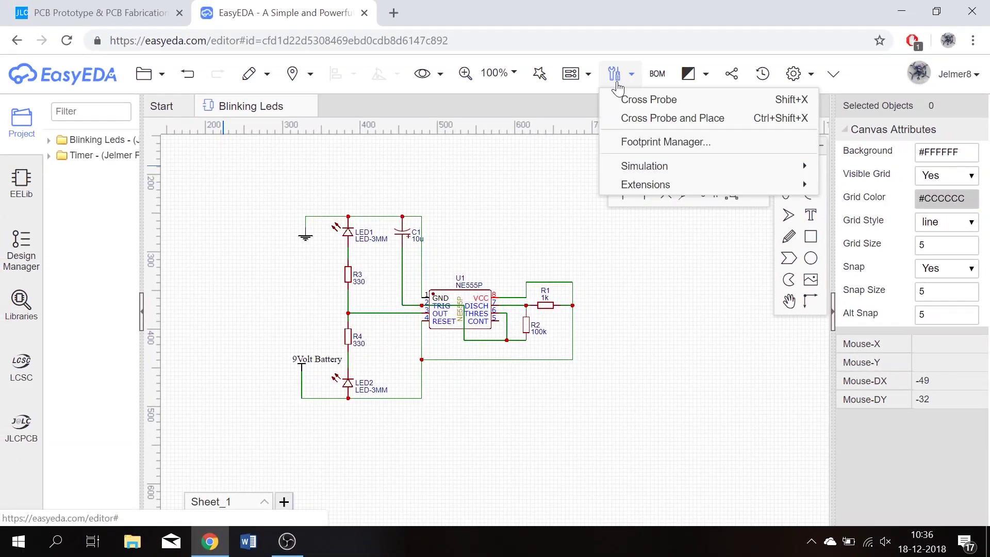
left_click(587, 81)
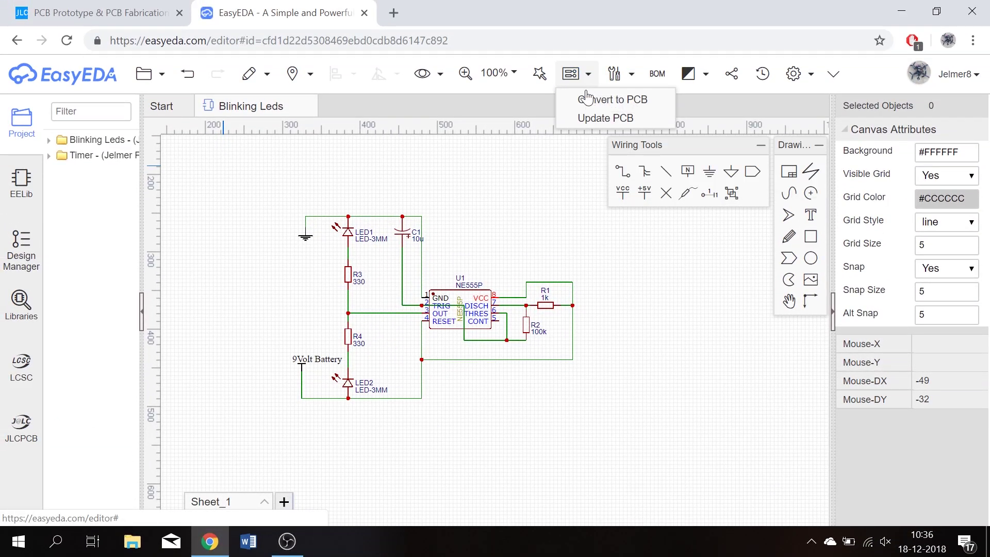
left_click(585, 98)
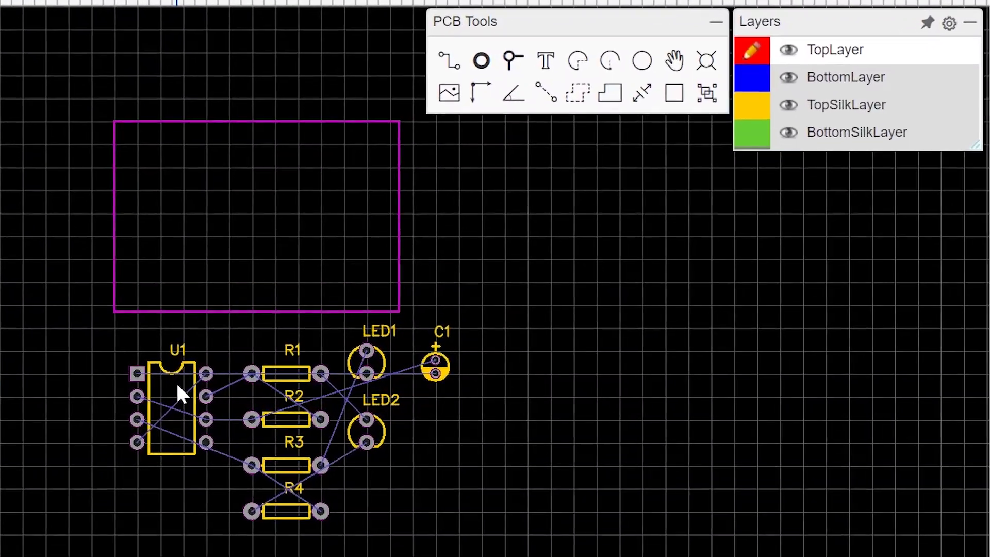
Step: Place U1 near the left edge inside the board outline, and C1 rotated above it
left_click_drag(209, 361, 273, 141)
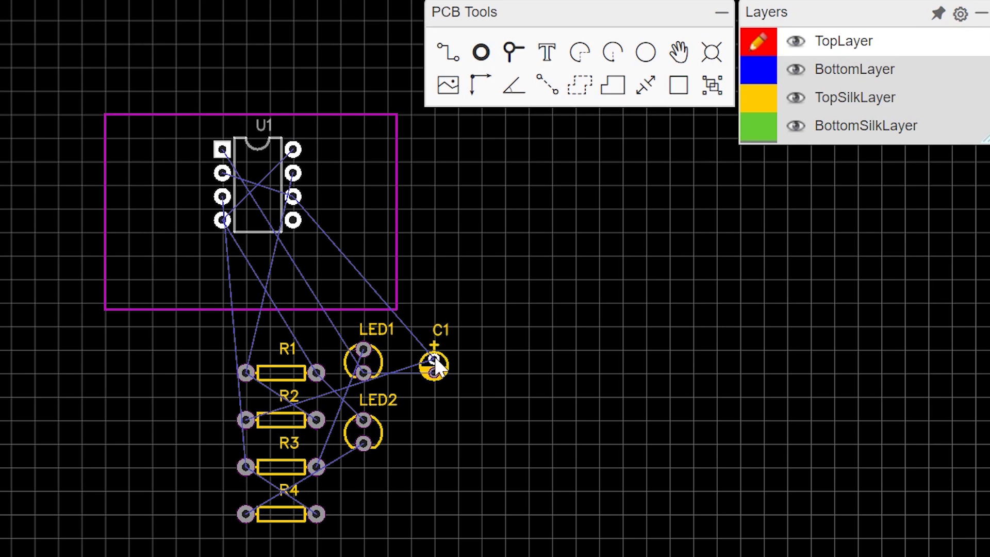
left_click_drag(257, 149, 165, 208)
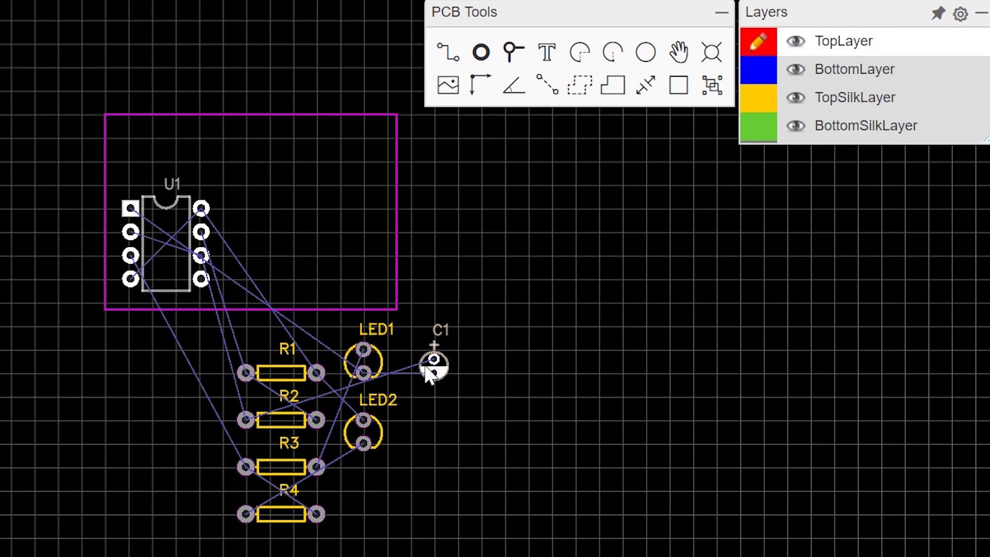
left_click_drag(432, 373, 187, 146)
key("space")
Step: Place LED1 in the upper right corner of the board outline and LED2 in the lower right corner
left_click_drag(385, 369, 381, 160)
left_click_drag(379, 441, 380, 276)
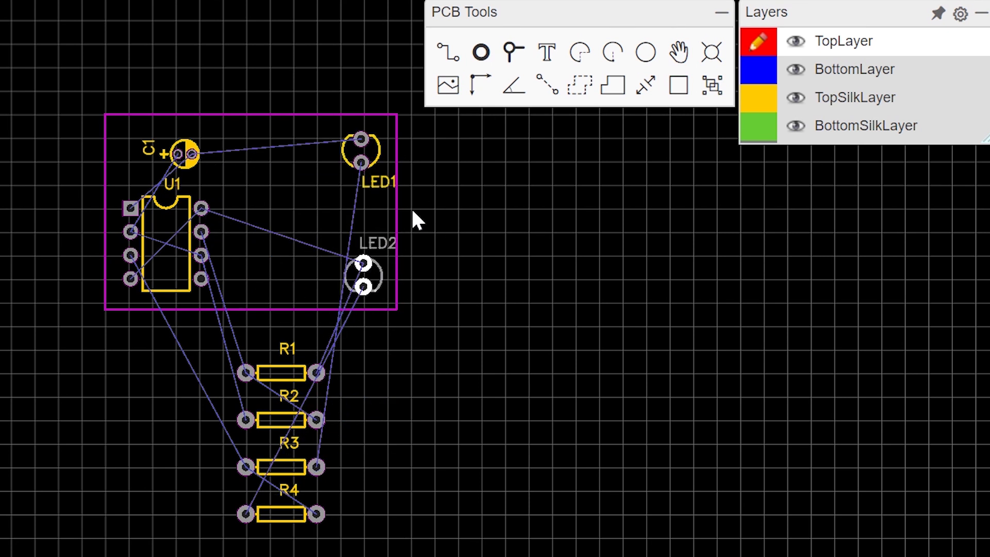
left_click_drag(374, 148, 373, 148)
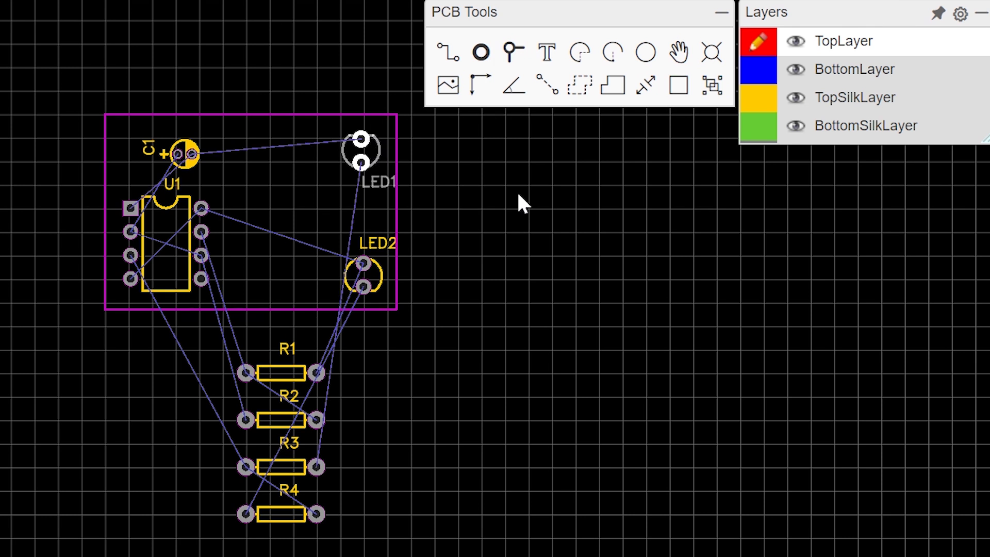
Step: Rotate resistors R1 to R4 upright and line them up side by side between U1 and the LEDs
left_click_drag(297, 373, 243, 194)
key("space")
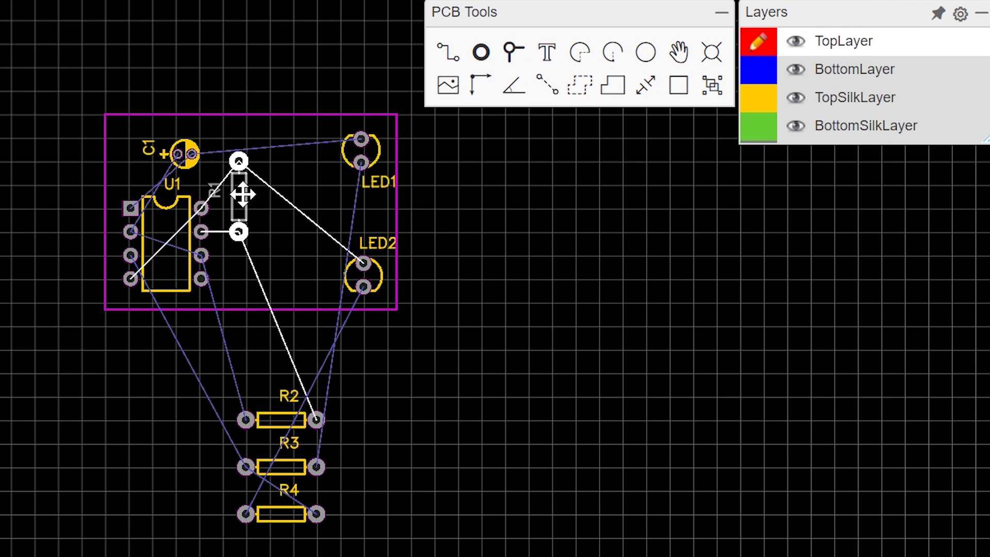
left_click_drag(287, 417, 273, 204)
key("space")
left_click_drag(281, 466, 307, 206)
key("space")
left_click_drag(232, 203, 294, 209)
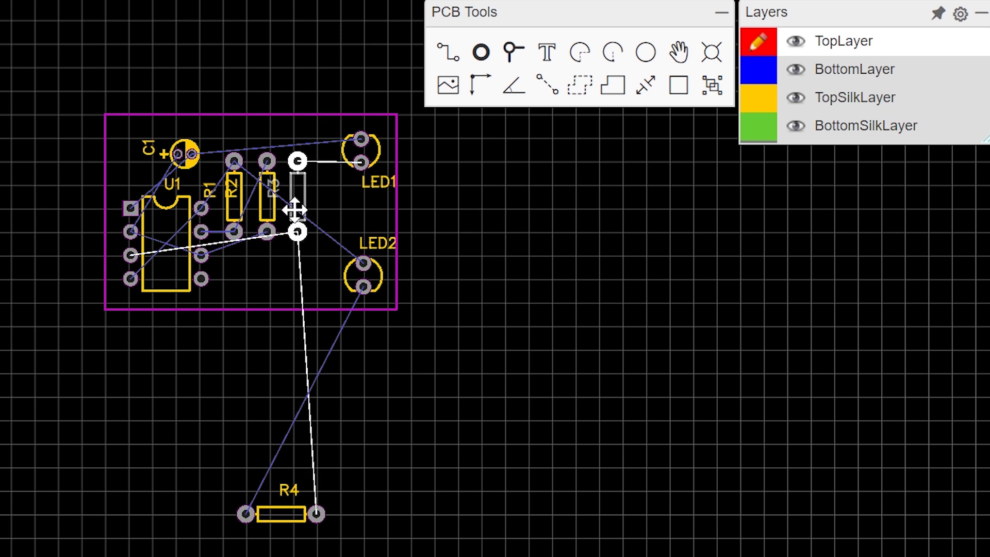
key("space")
left_click_drag(284, 516, 365, 242)
left_click_drag(303, 194, 265, 223)
left_click_drag(240, 190, 245, 201)
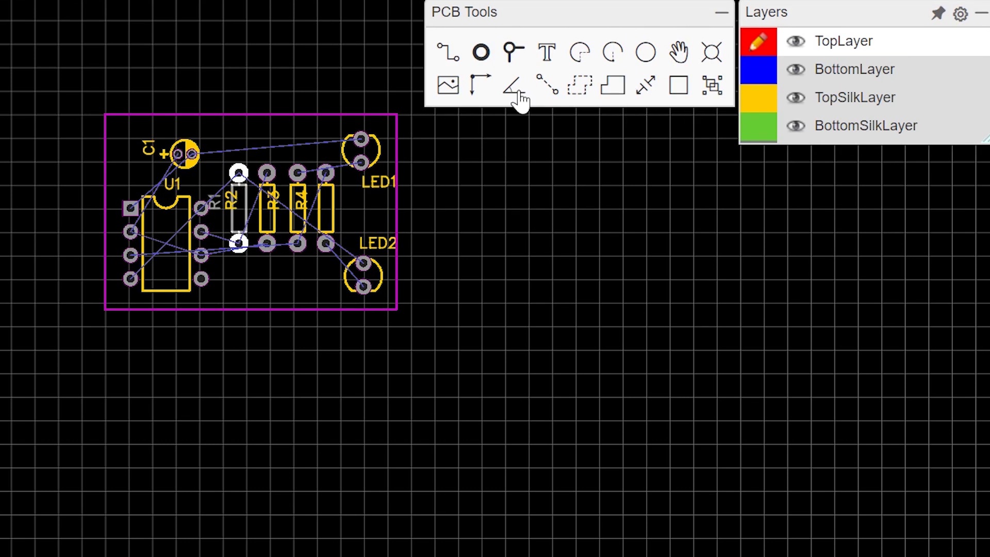
Step: Route top-layer tracks to C1's negative pad from U1's pin 1, around the upper left corner, and from LED1's upper pad
left_click(453, 61)
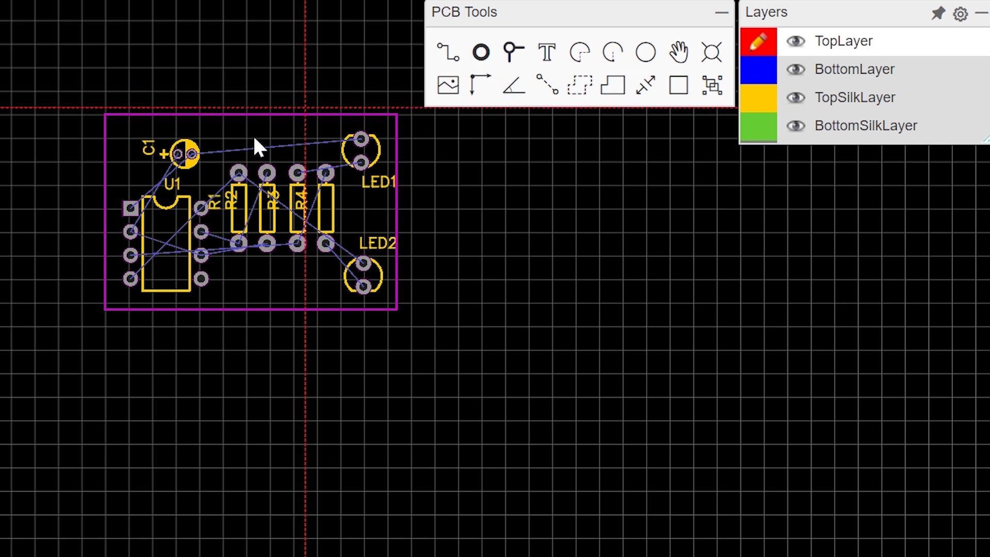
left_click(131, 208)
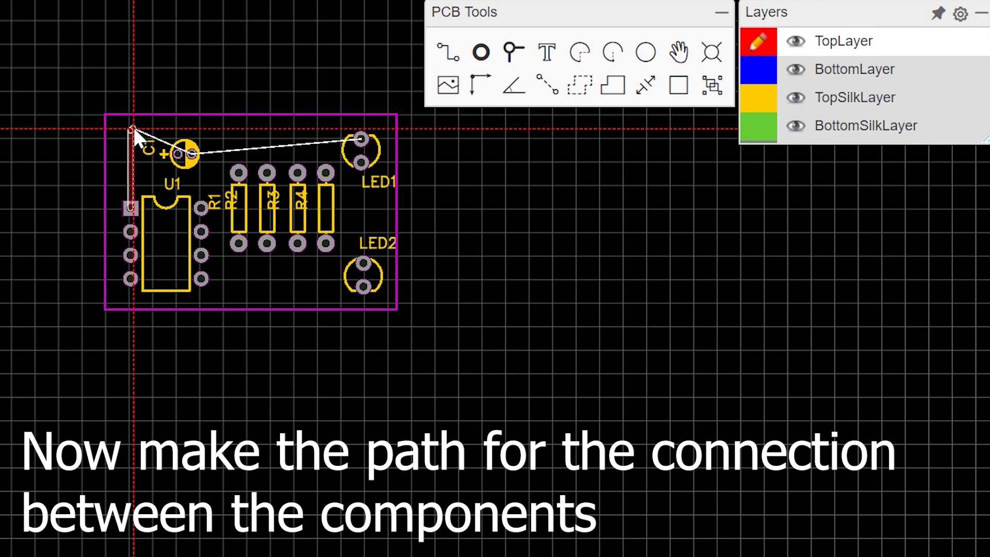
left_click(130, 133)
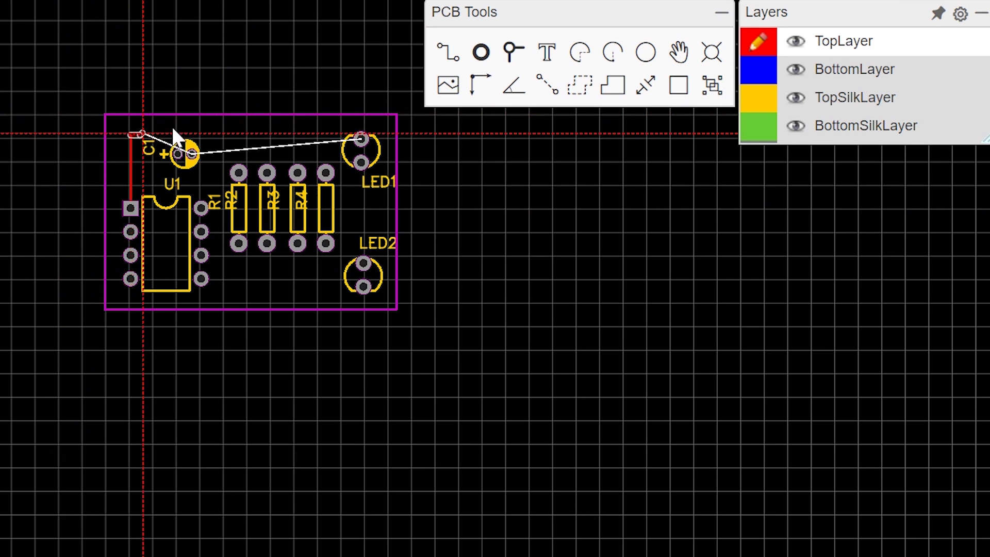
left_click(191, 153)
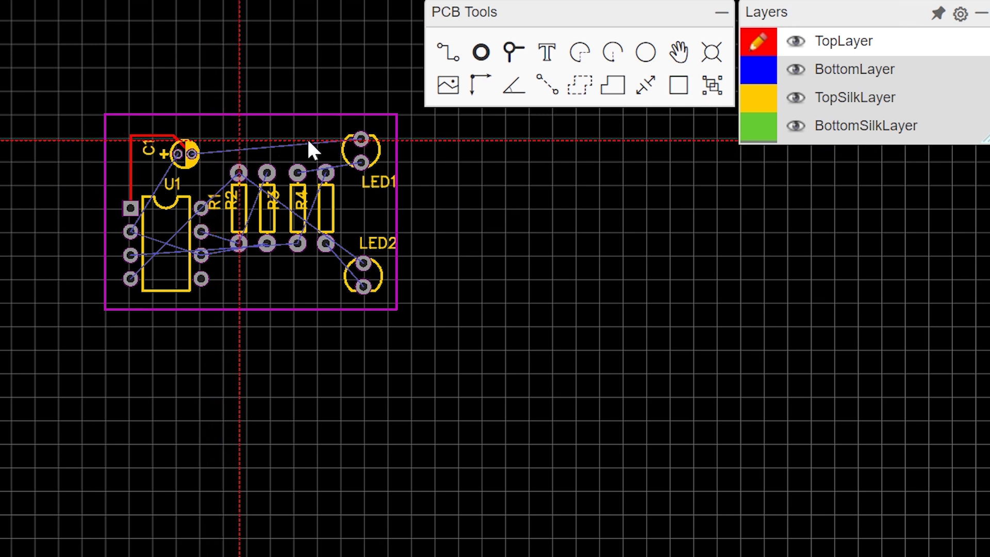
left_click(361, 138)
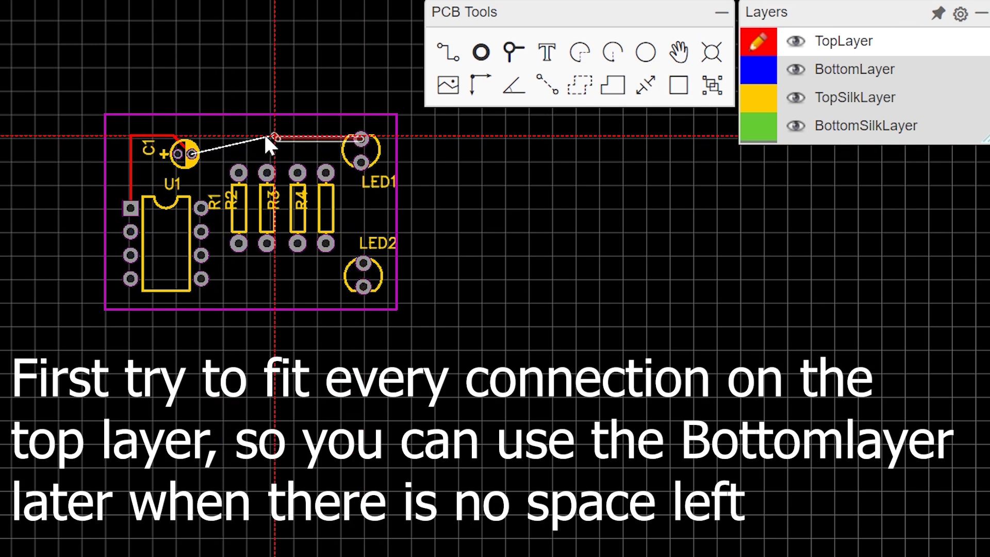
left_click(192, 153)
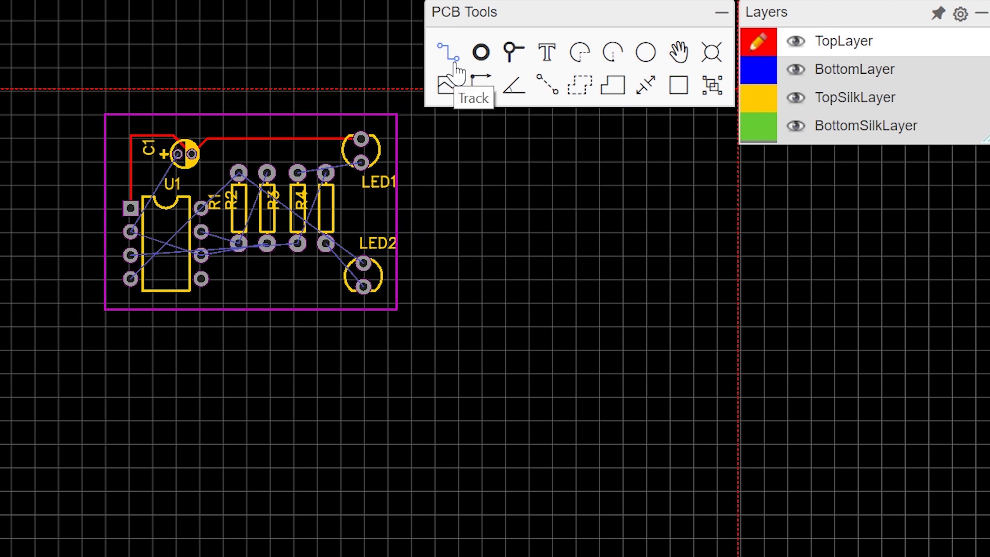
Step: Route top-layer tracks linking U1's pin 2 to C1's positive pad and to pin 6, and pin 6 to R2's lower pad
left_click(129, 233)
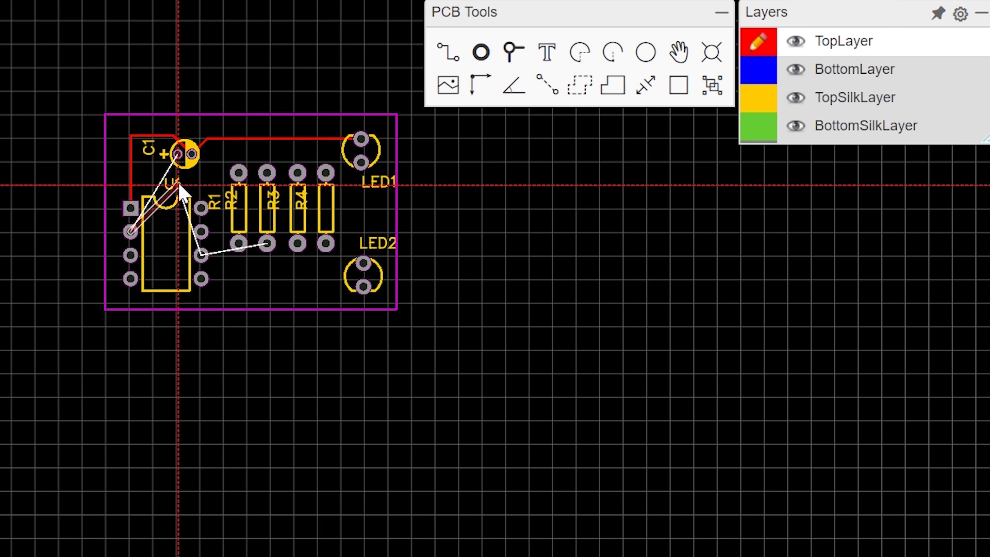
left_click(178, 155)
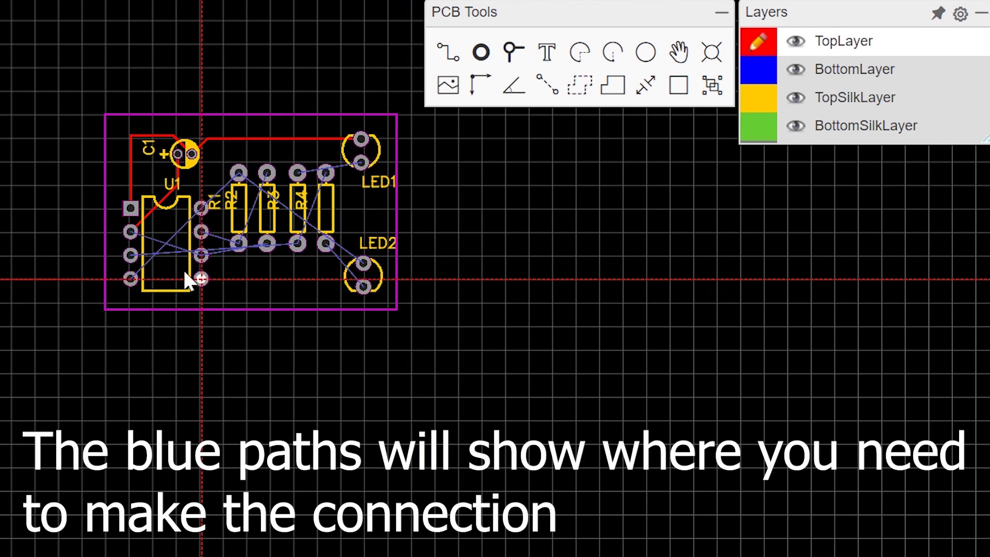
left_click(131, 233)
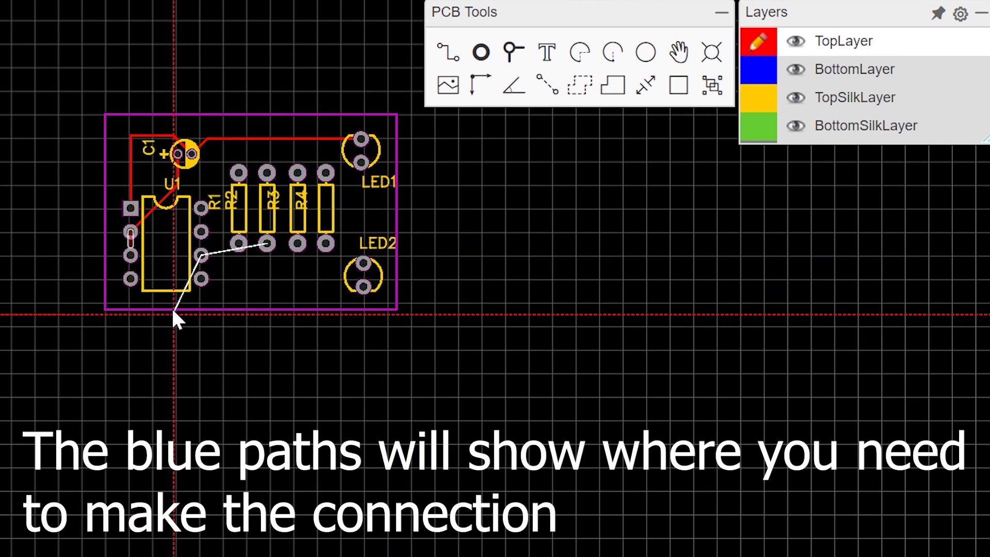
left_click(201, 255)
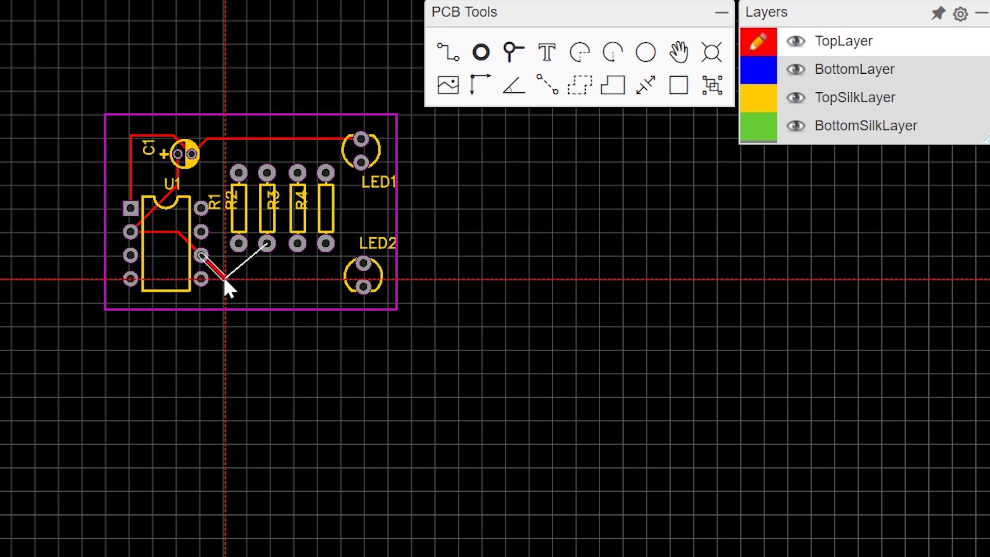
left_click(226, 280)
left_click(267, 244)
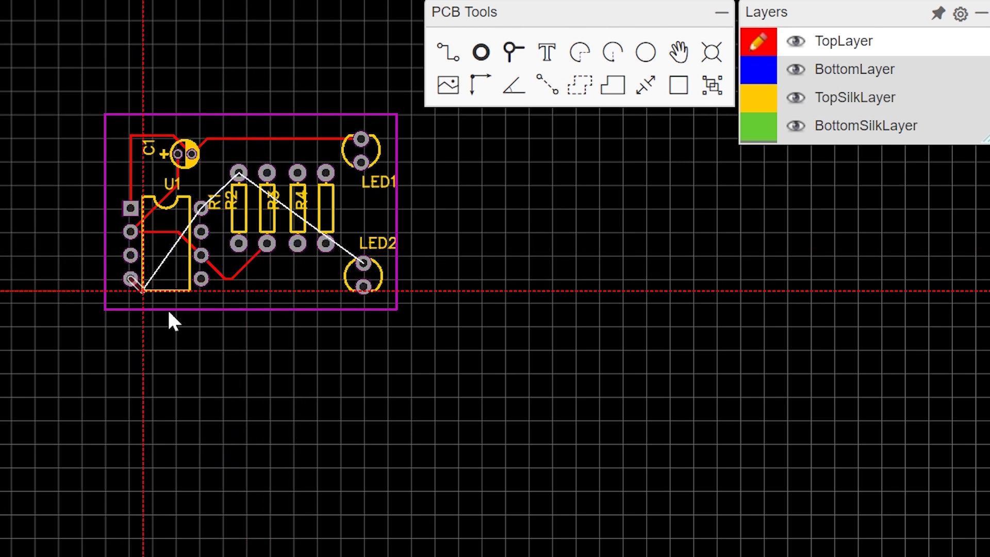
key("Escape")
Step: Route top-layer tracks from LED1's lower pad to R3's upper pad and from R4's upper pad to R3's lower pad
left_click(450, 56)
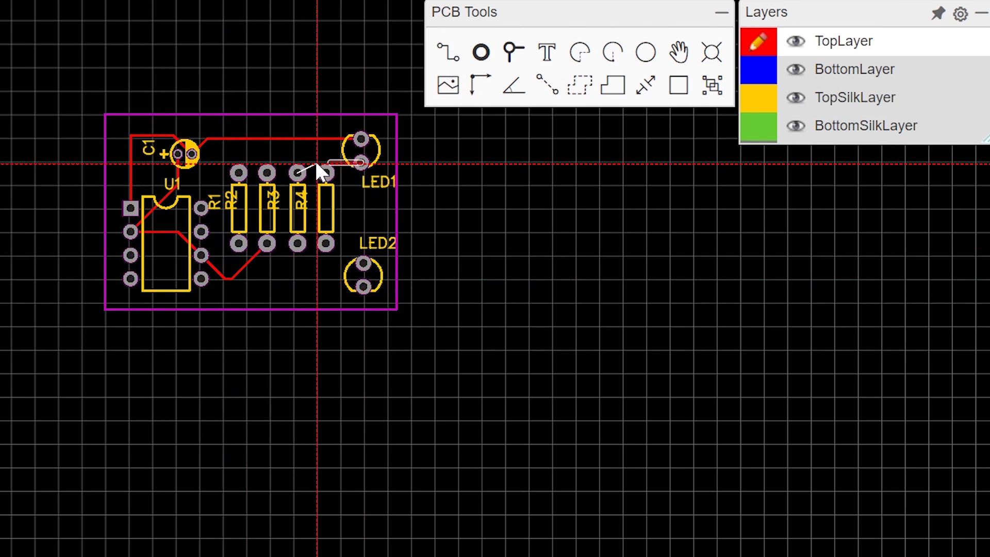
left_click(349, 153)
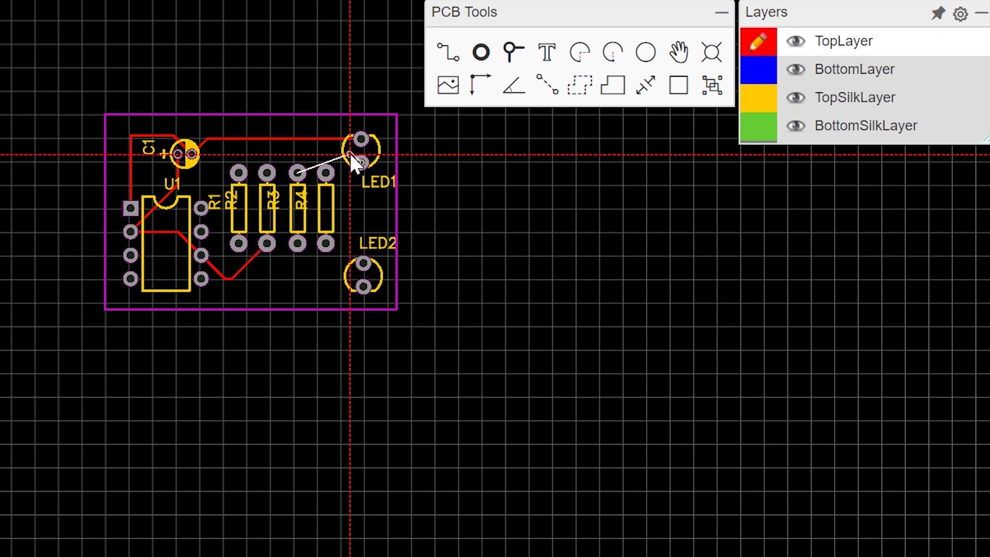
left_click(297, 173)
left_click(325, 172)
left_click(297, 244)
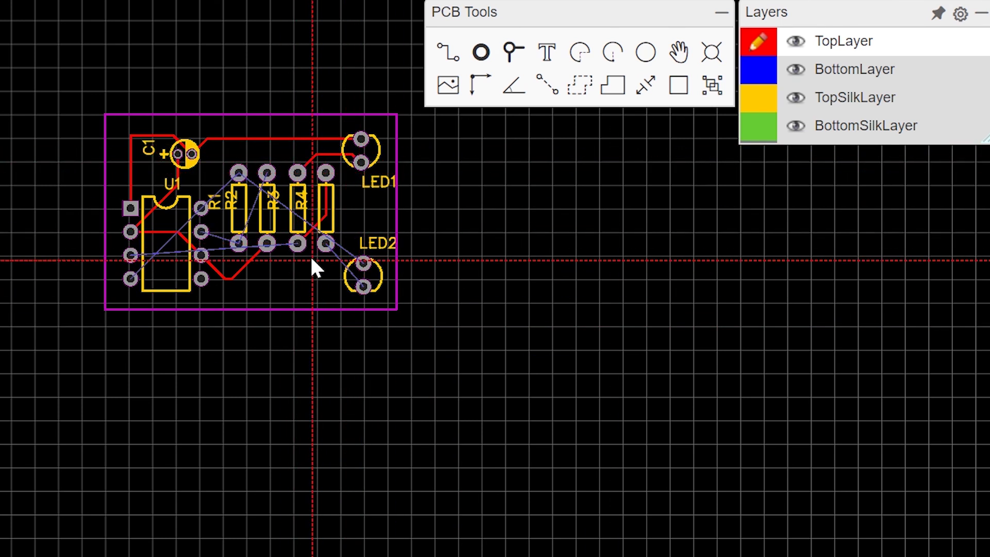
Step: Route top-layer tracks from U1's pin 7 via R1's lower pad to R2's upper pad, and from R4's lower pad to LED2's lower pad
left_click(238, 244)
left_click(201, 232)
left_click(239, 243)
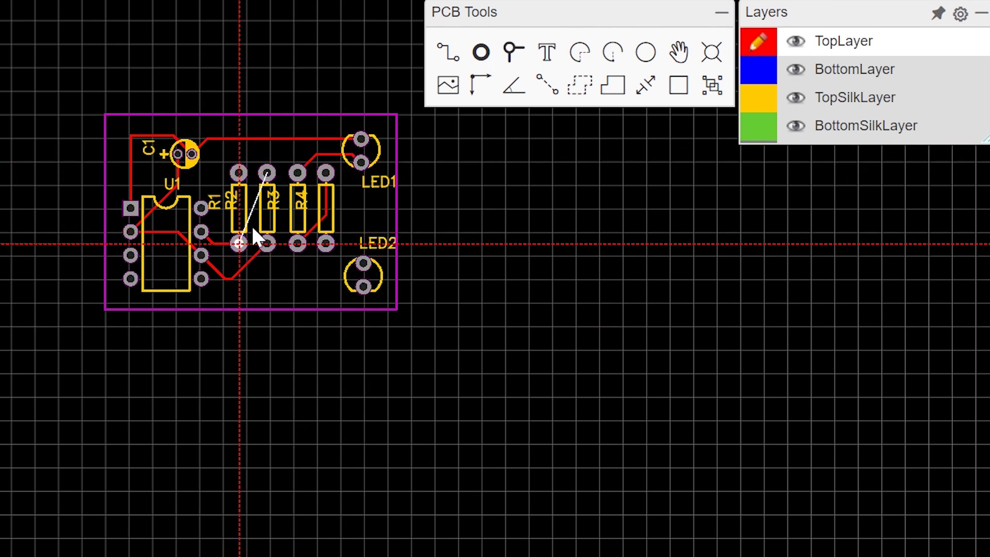
left_click(266, 173)
left_click(325, 244)
left_click(363, 286)
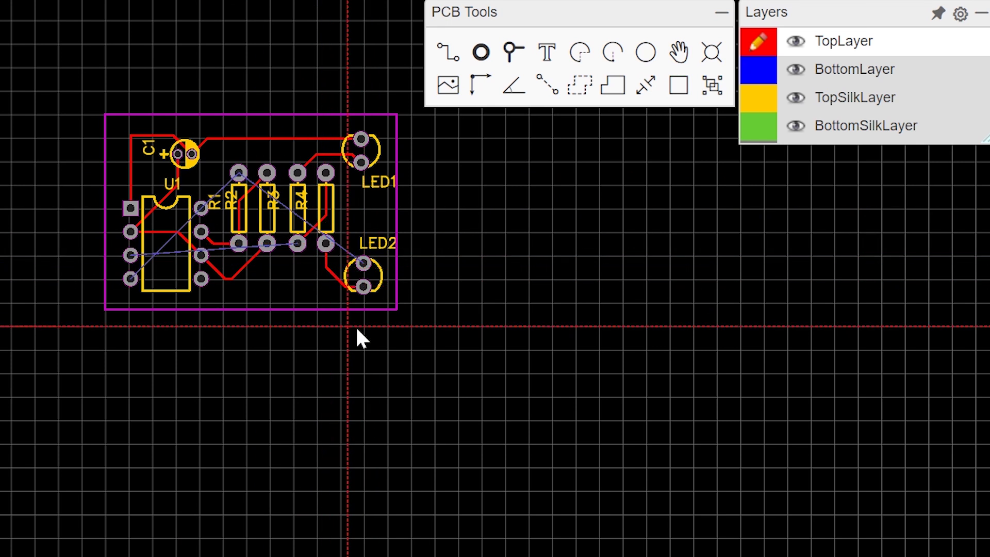
Step: Route a top-layer track from R3's lower pad beneath U1 and around its lower left corner to pin 3
left_click(297, 243)
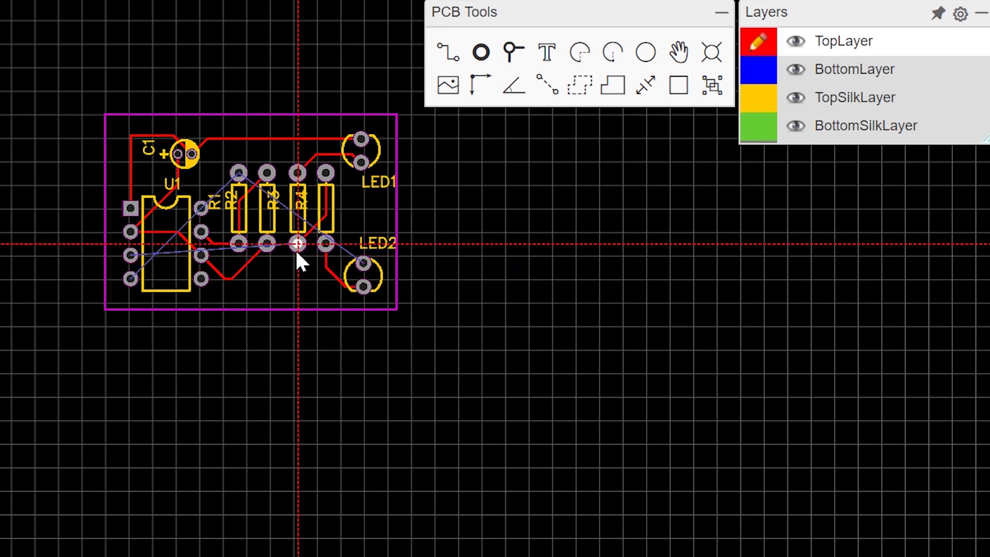
left_click(242, 297)
left_click(113, 299)
left_click(116, 264)
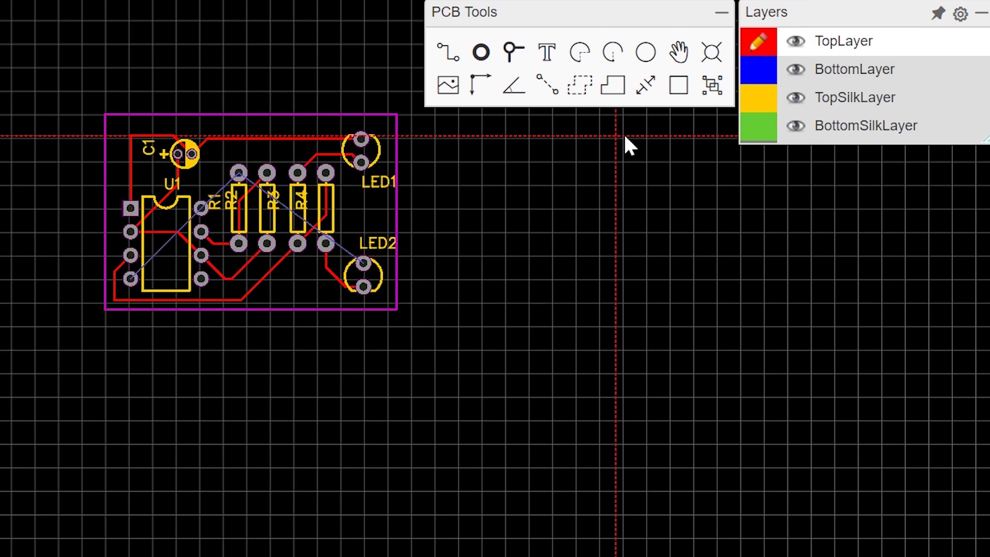
Step: Route a bottom-layer track from LED2's upper pad up around LED1's outer side and along the board's upper edge to R1's upper pad
left_click(758, 69)
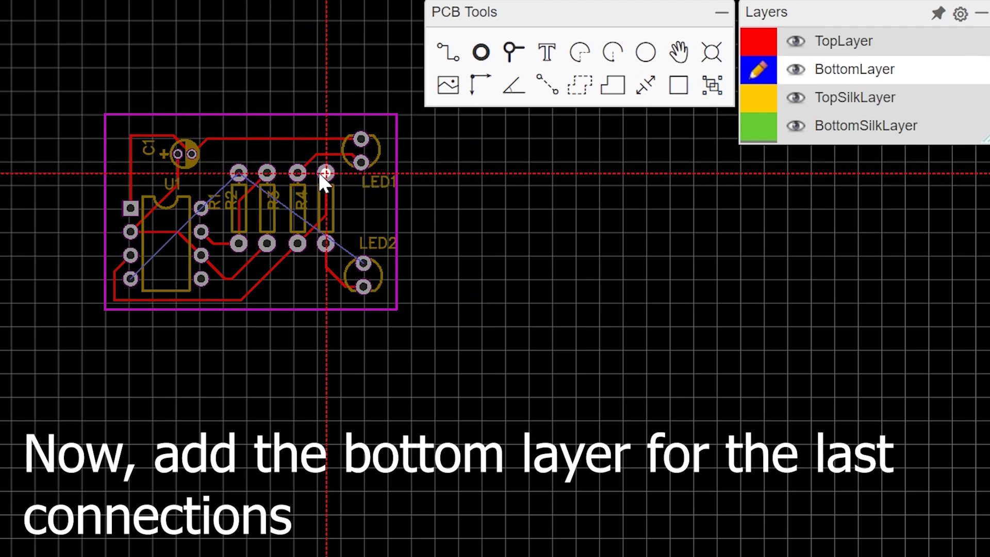
left_click(363, 264)
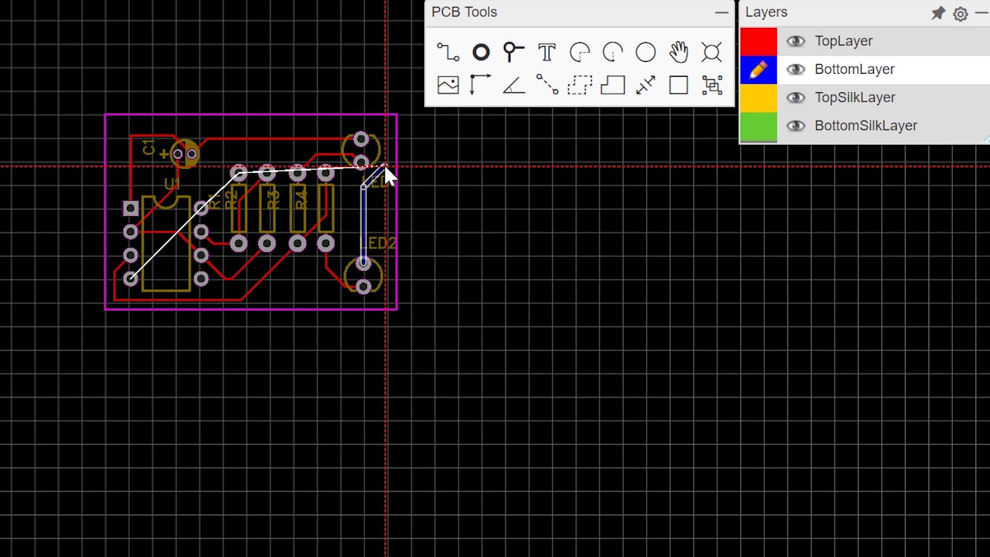
left_click(383, 164)
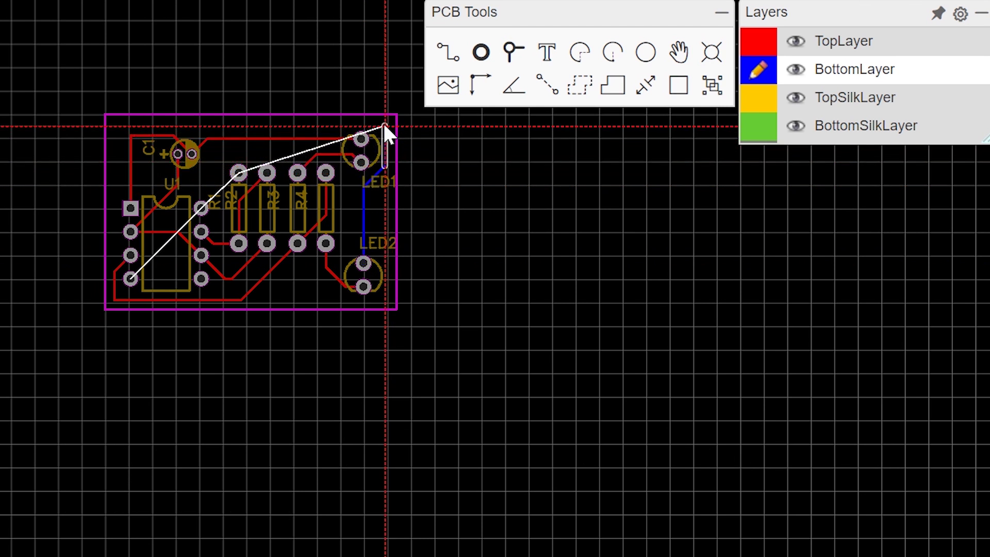
left_click(385, 126)
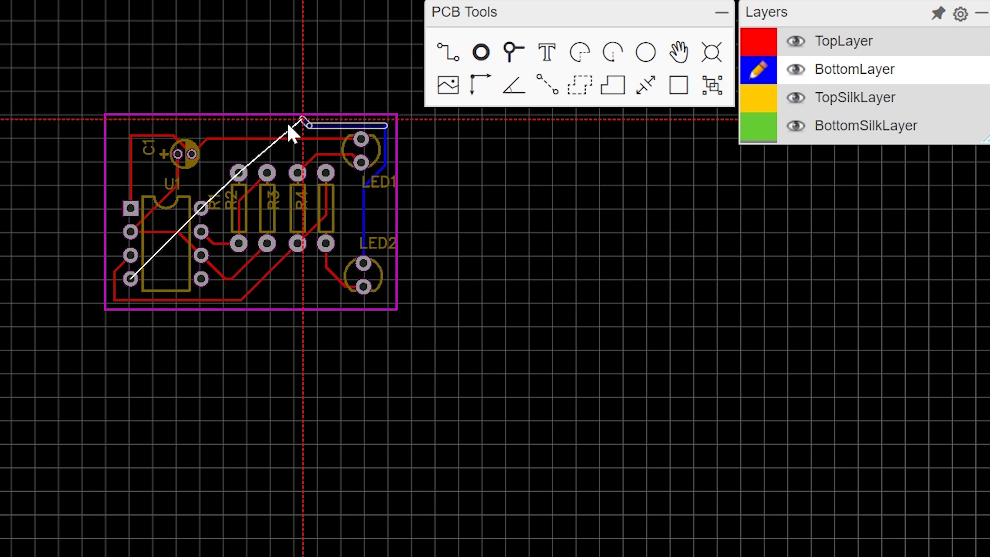
left_click(238, 172)
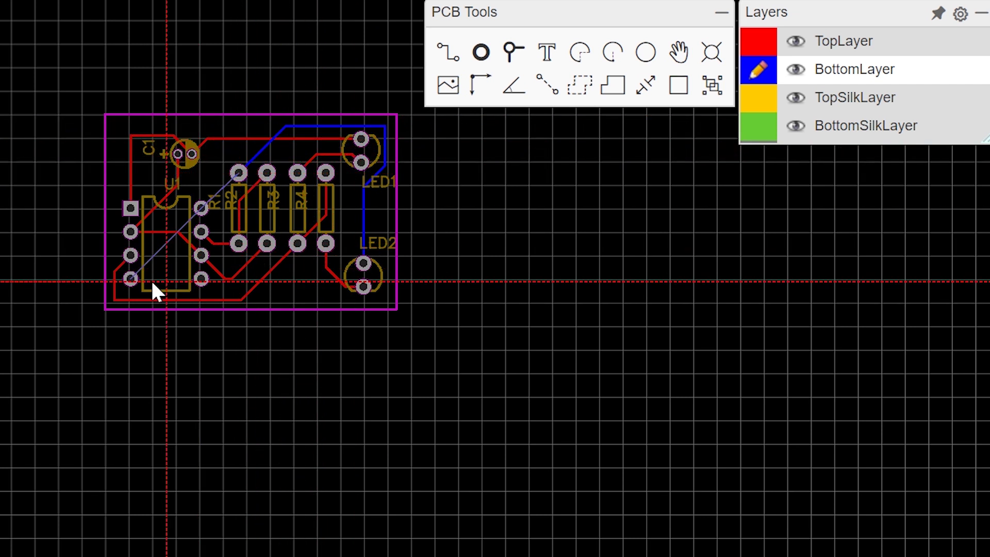
Step: Route a bottom-layer track from U1's pin 4 diagonally through pin 8 to R1's upper pad
left_click(129, 279)
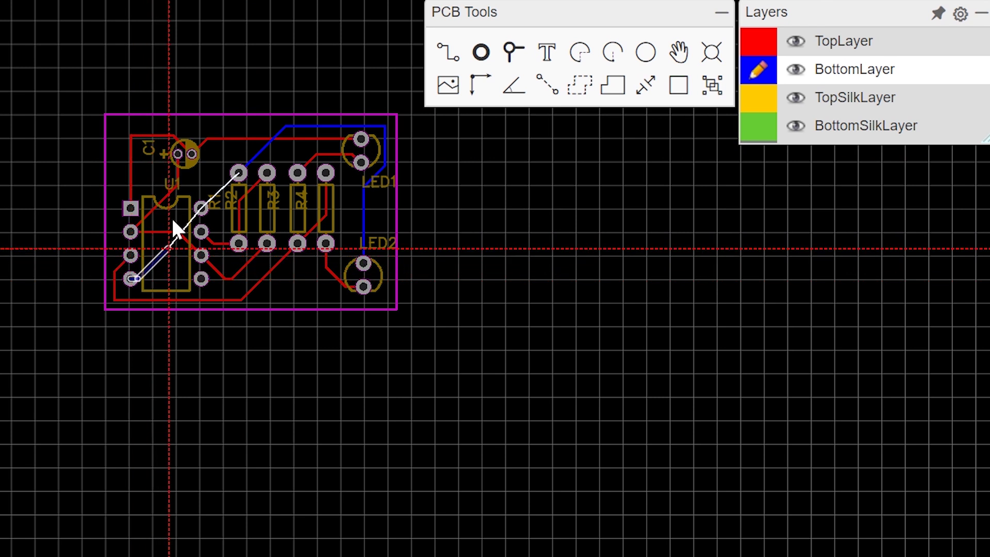
left_click(201, 207)
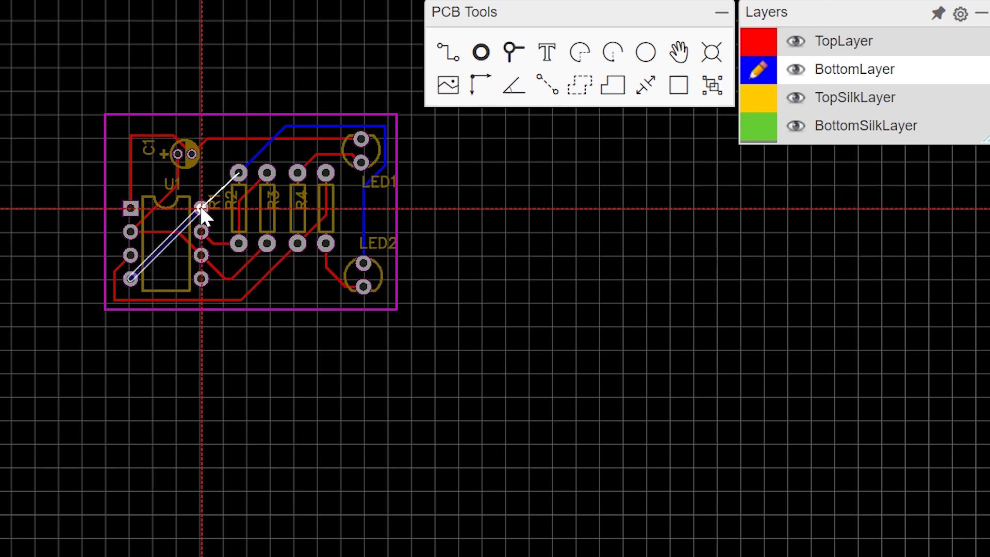
left_click(238, 173)
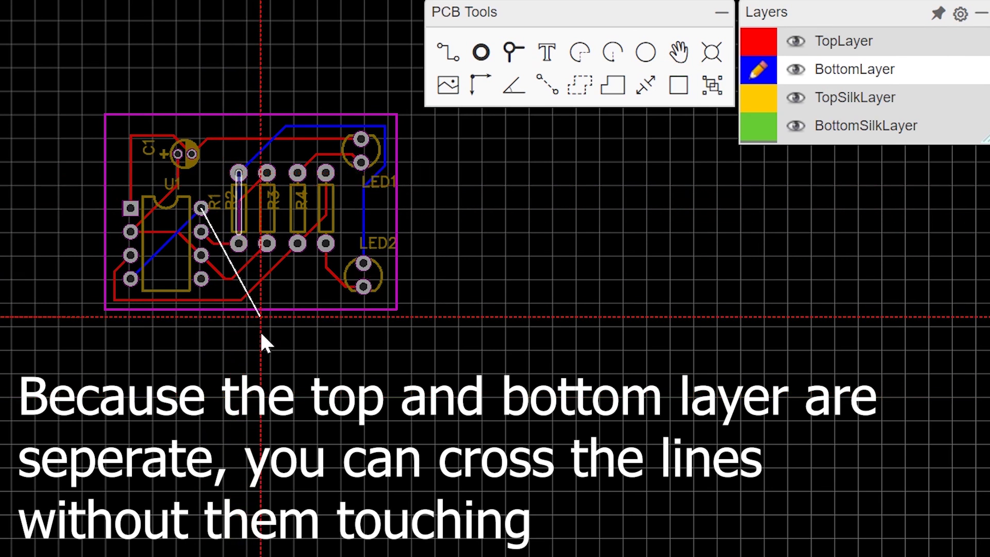
right_click(201, 205)
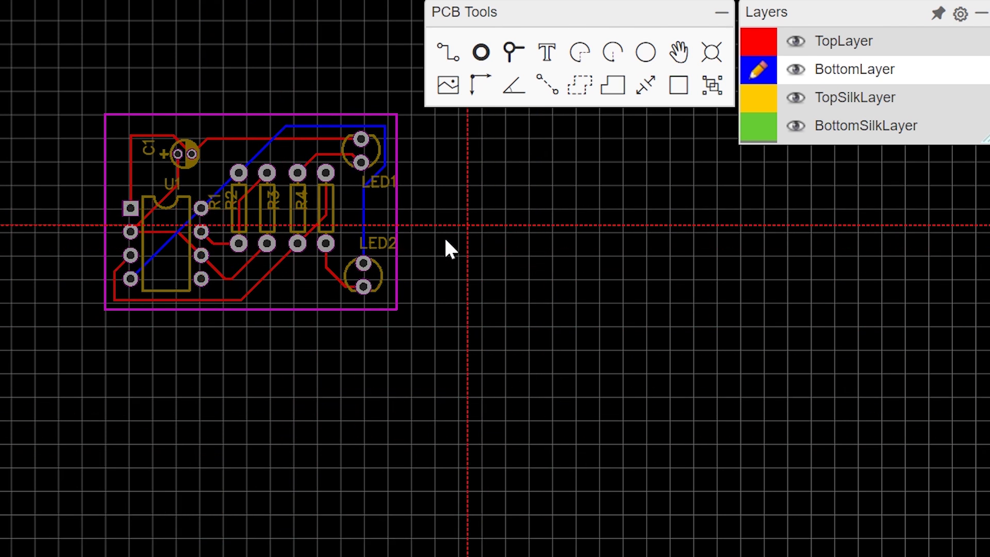
Step: Place two extra pads for the battery side by side between U1 and LED2, near the board's lower edge
left_click(481, 53)
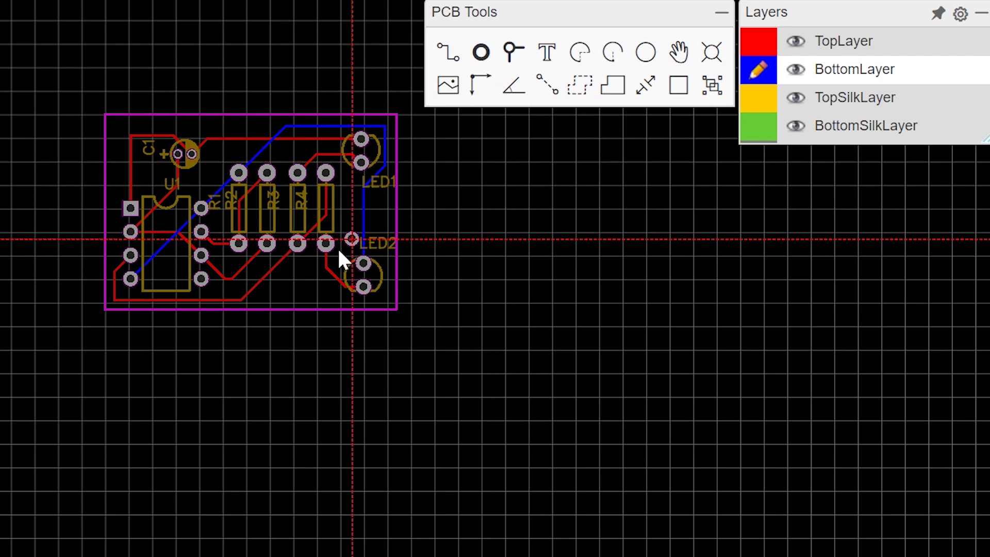
left_click(309, 290)
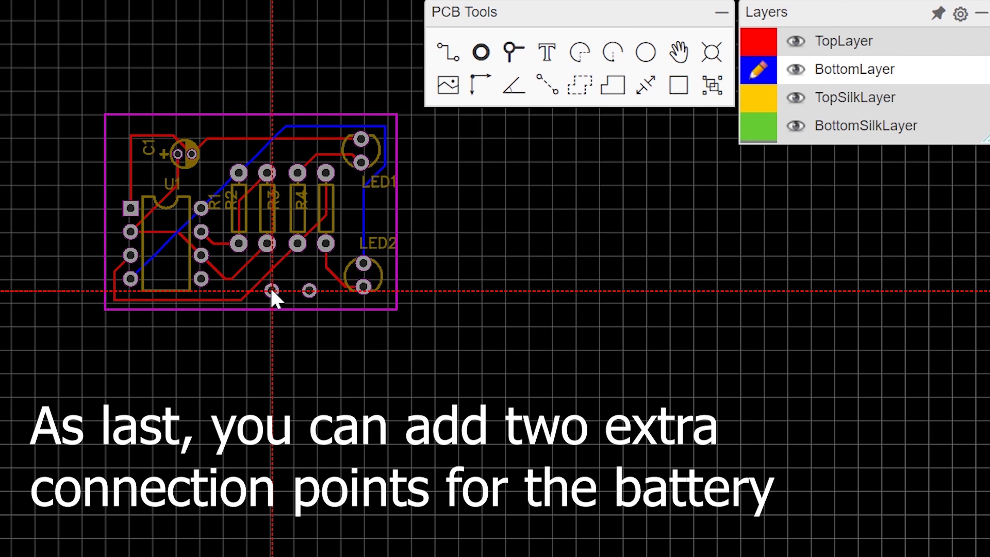
left_click(272, 290)
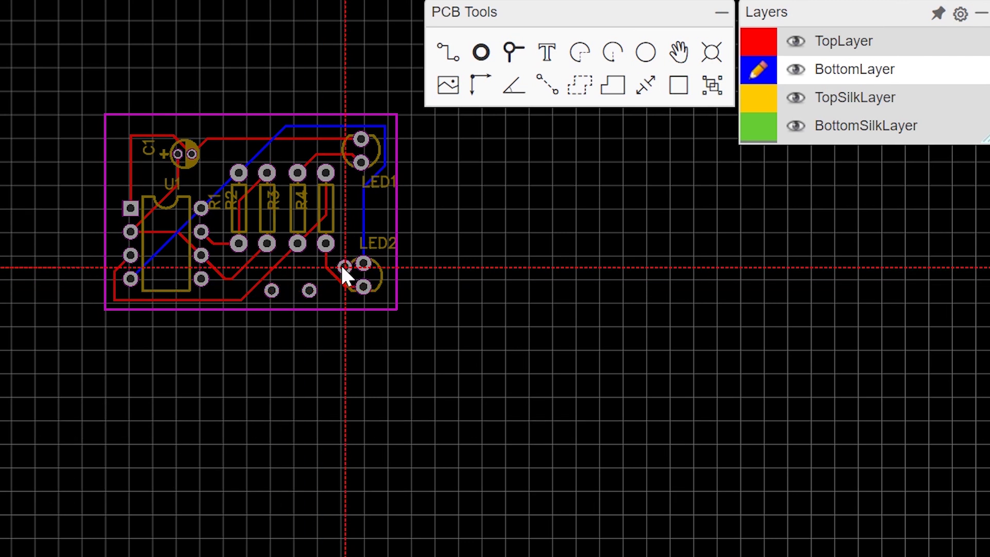
Step: Place a text label on the TopSilkLayer above each of the two battery pads
left_click(758, 98)
left_click(546, 52)
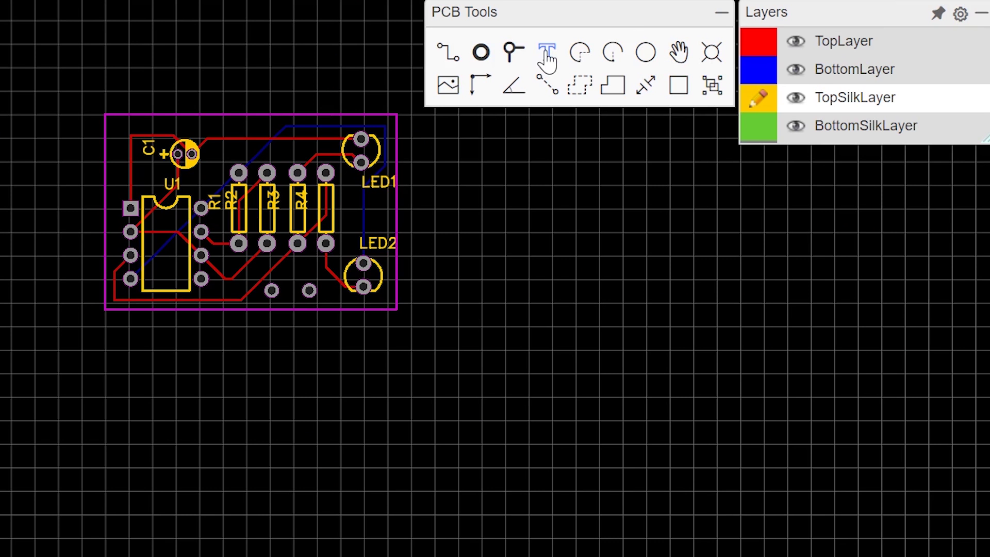
left_click(301, 272)
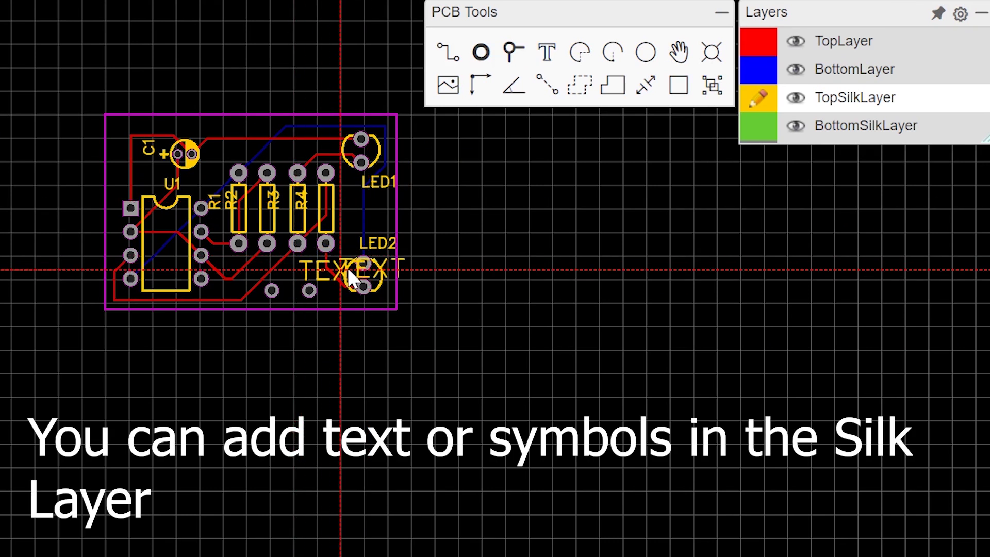
left_click(260, 272)
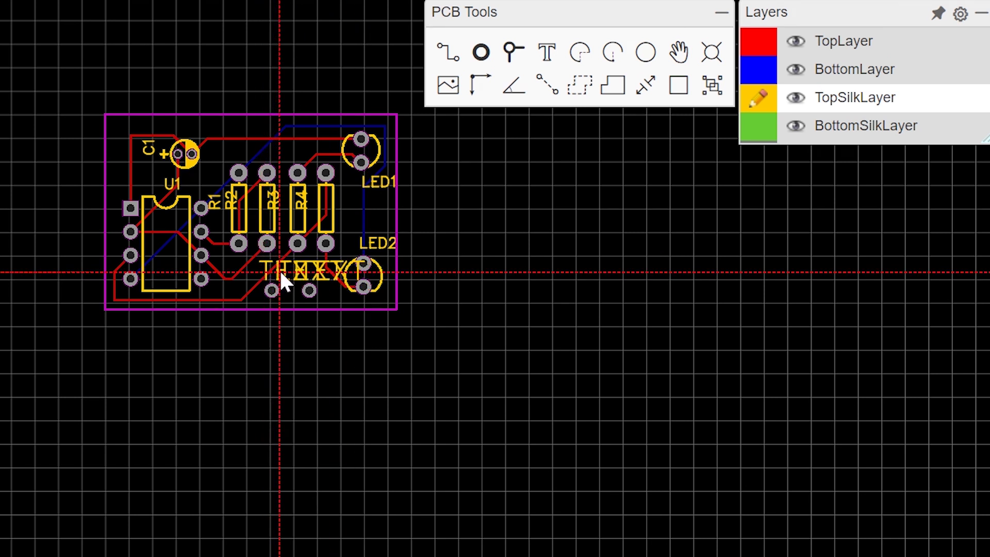
key("Escape")
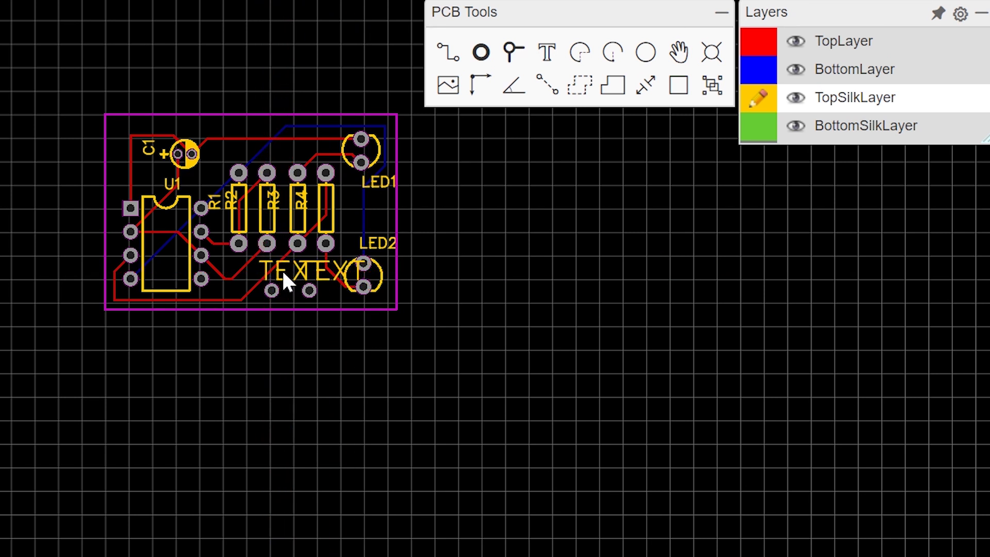
Step: Change the label above the battery pad nearer U1 to "+" and the one above the other pad to "-"
double_click(275, 270)
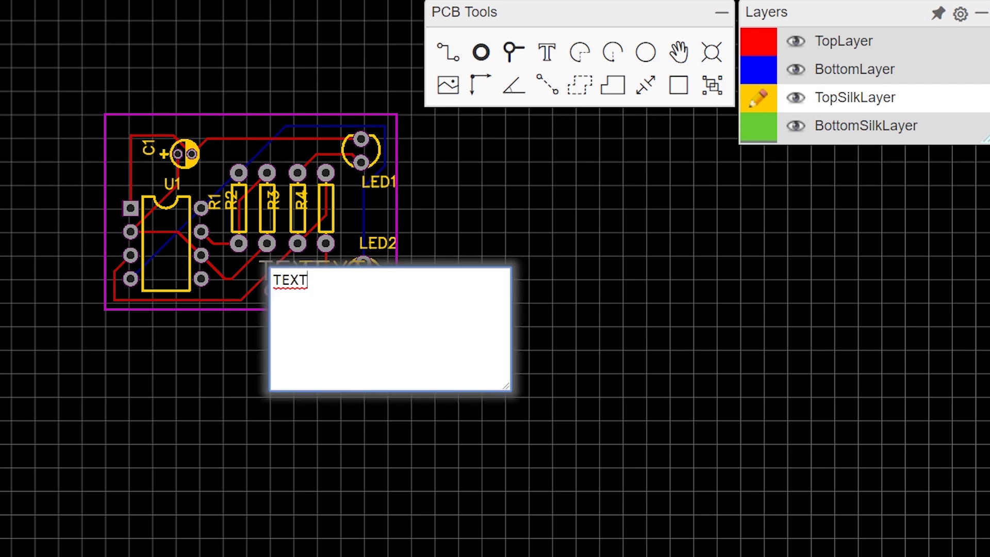
key("ctrl+a")
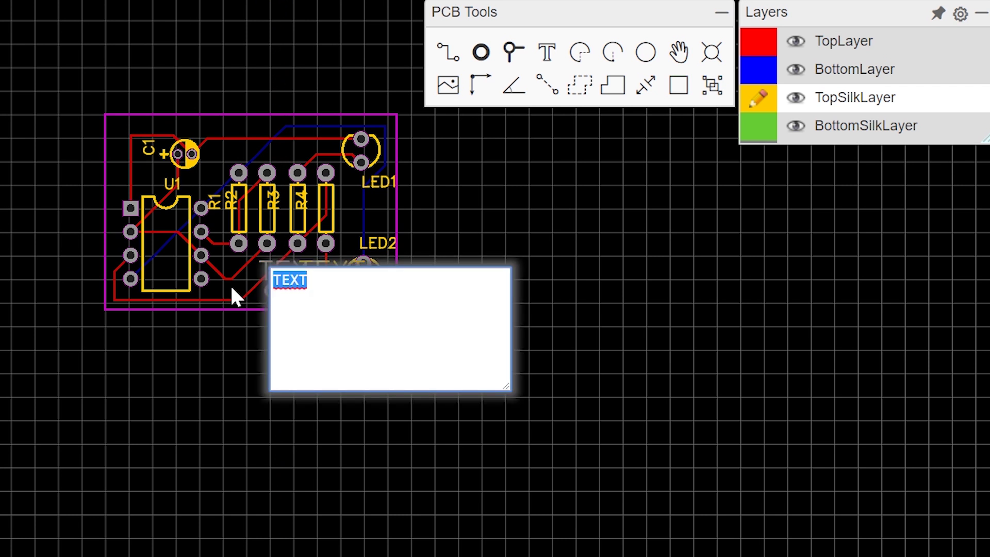
key("BackSpace")
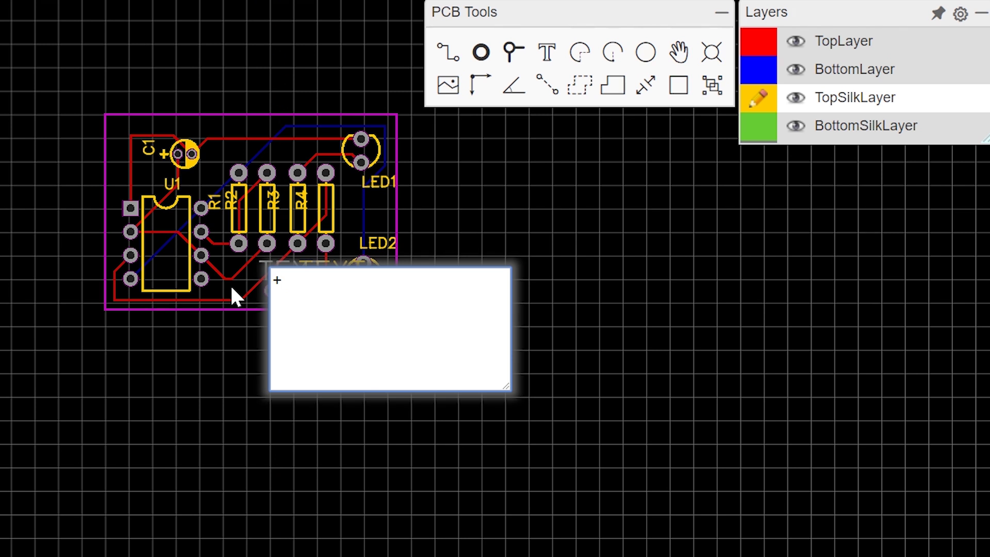
left_click(200, 389)
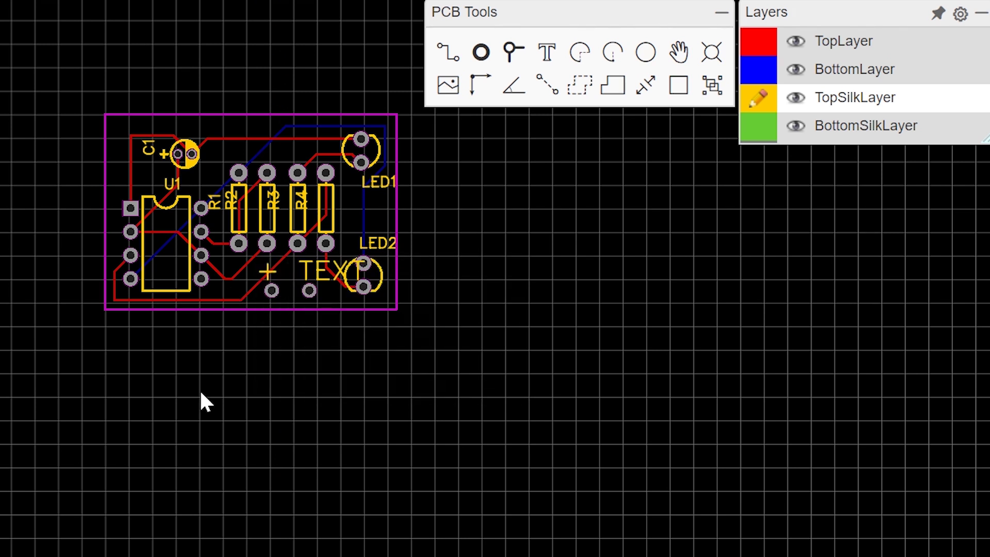
left_click(309, 274)
left_click(305, 262)
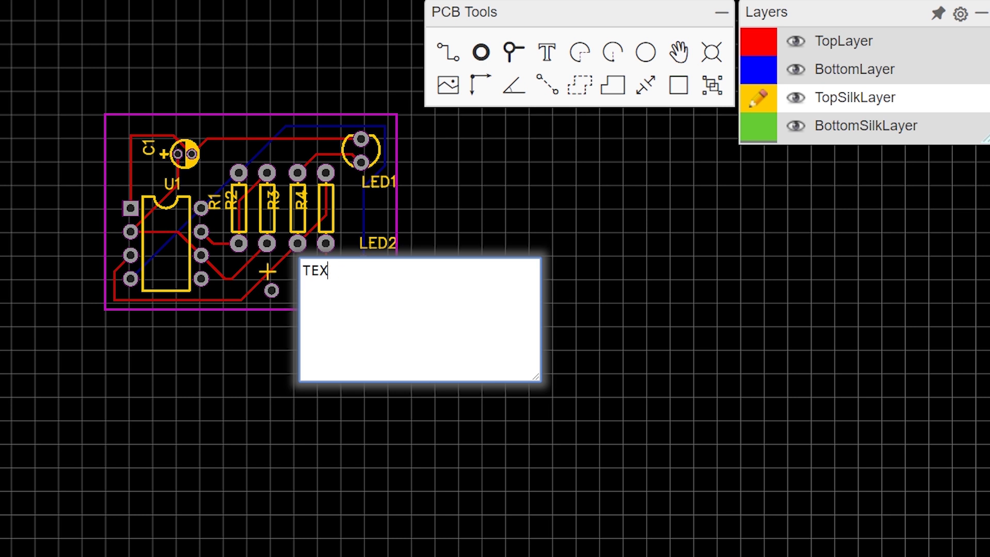
type("-")
left_click(614, 271)
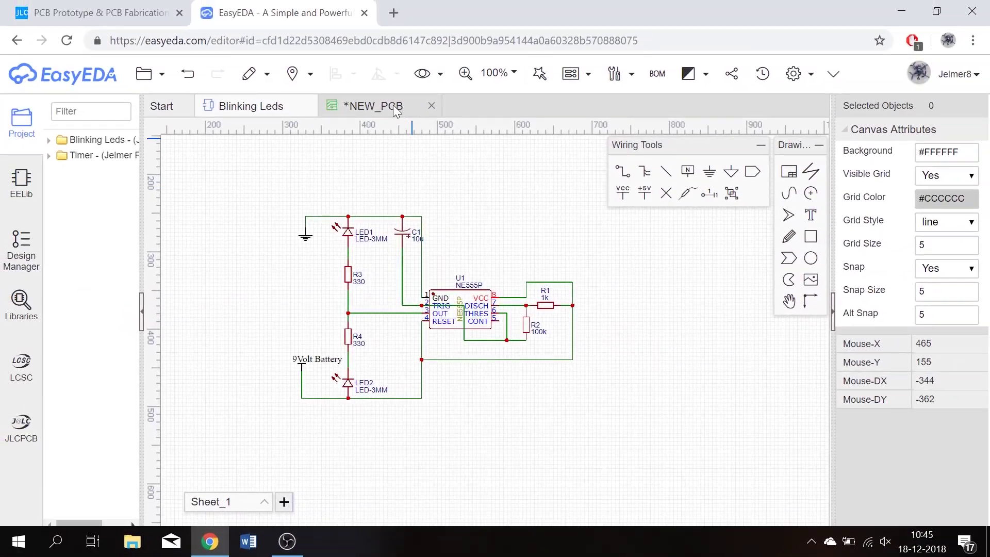
Step: Return to the NEW_PCB document, make BottomLayer active and set Routing Conflict to Ignore
left_click(395, 109)
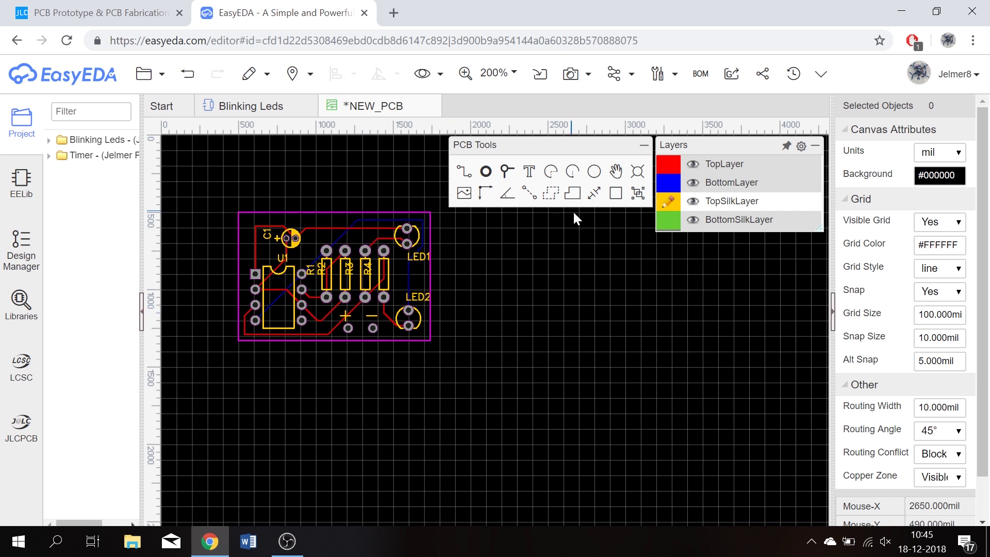
key("b")
left_click(926, 454)
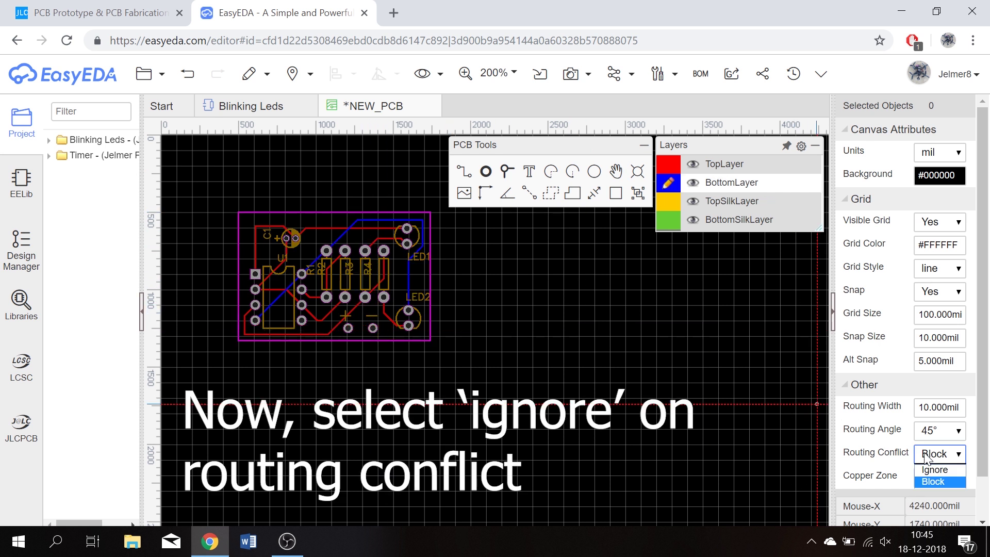
left_click(934, 470)
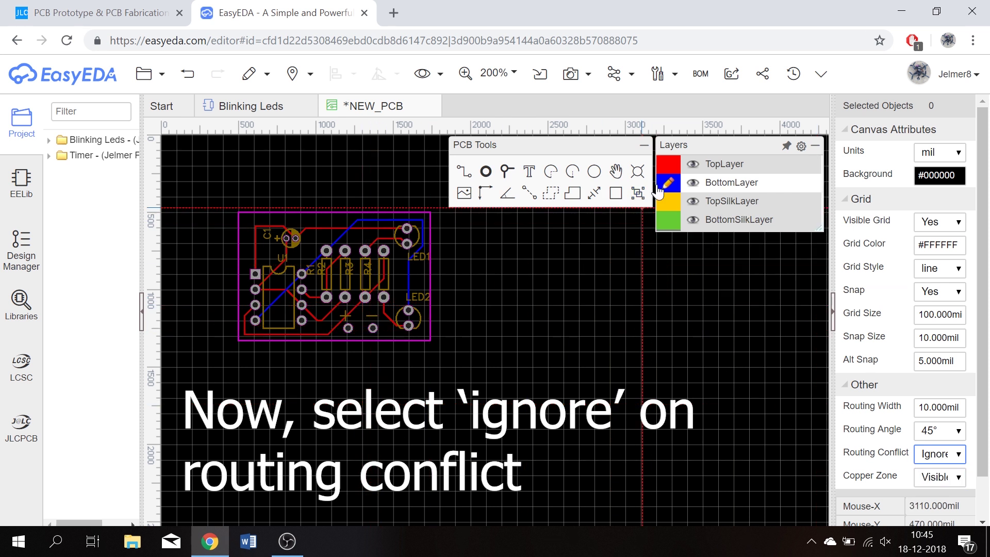
Step: Route a bottom-layer track from the negative battery pad up between R4 and the LEDs to LED1's upper pad
mouse_move(669, 178)
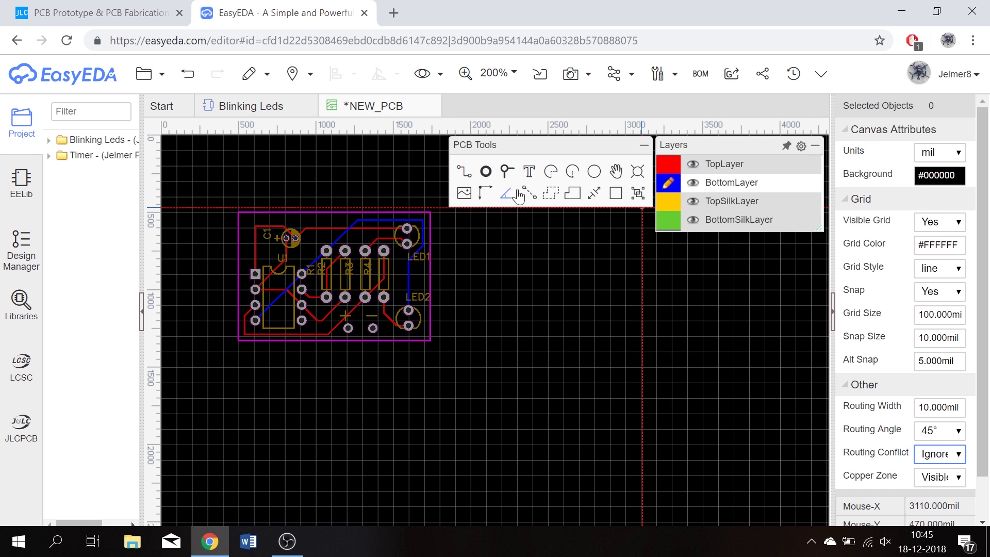
left_click(373, 327)
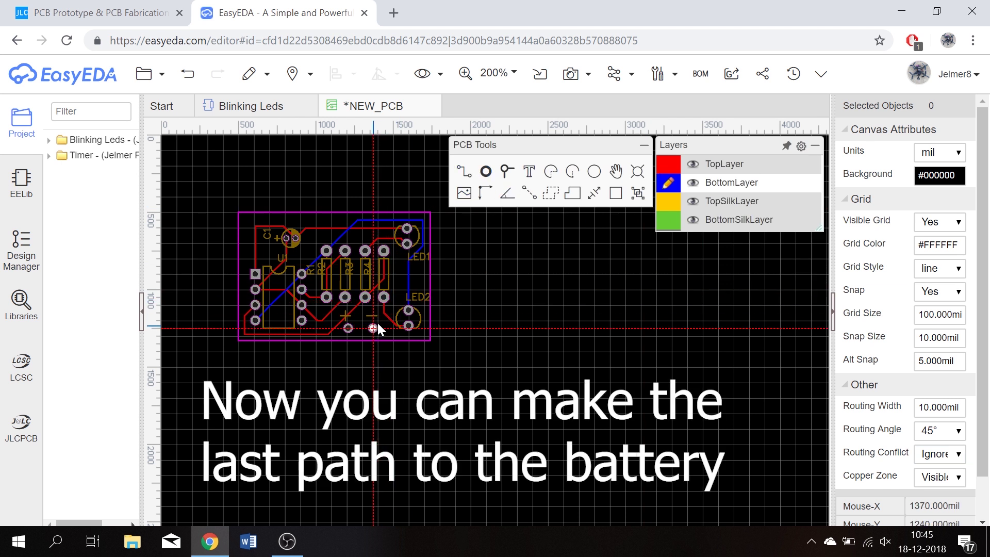
left_click(400, 302)
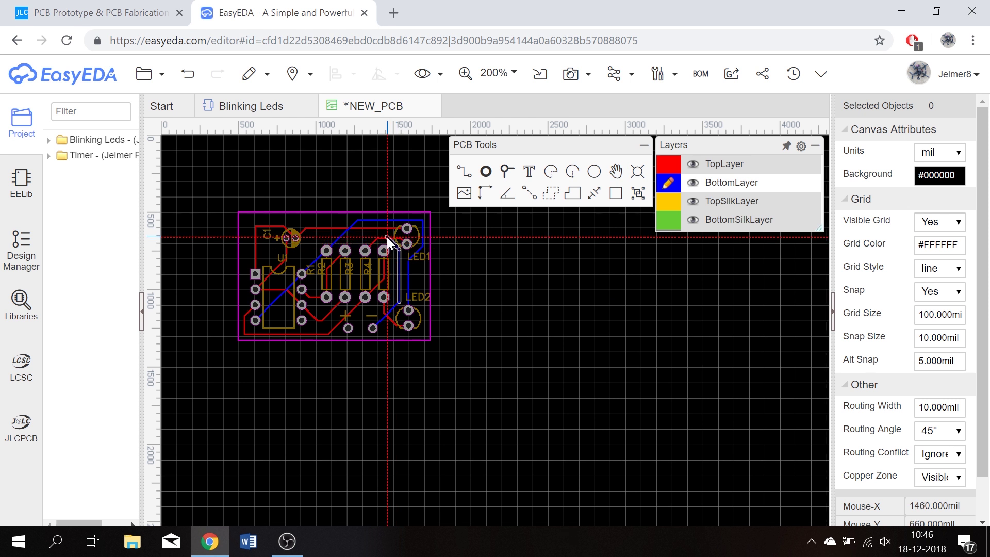
left_click(387, 236)
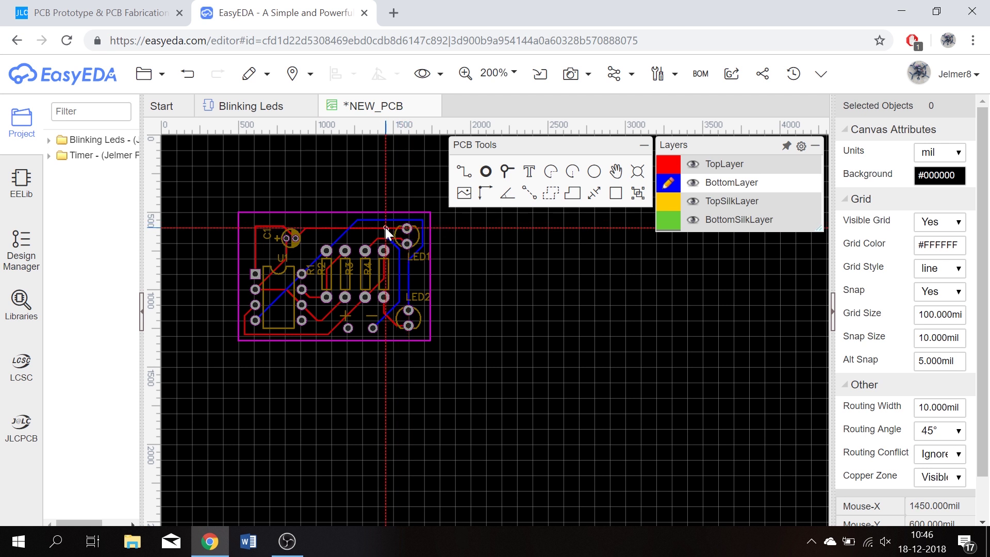
left_click(408, 228)
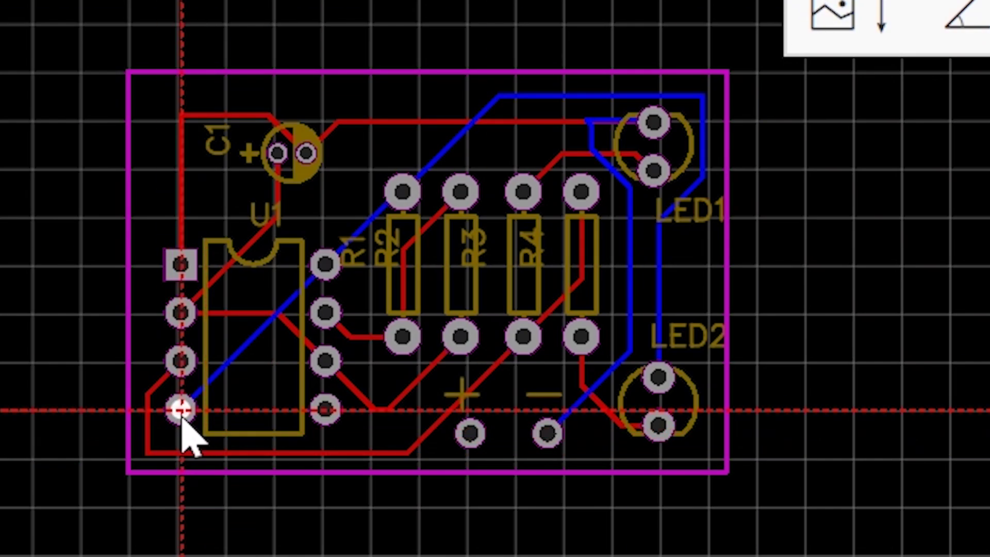
Step: Route a bottom-layer track from U1's pin 4 beneath the chip to the positive battery pad and end routing
left_click(181, 410)
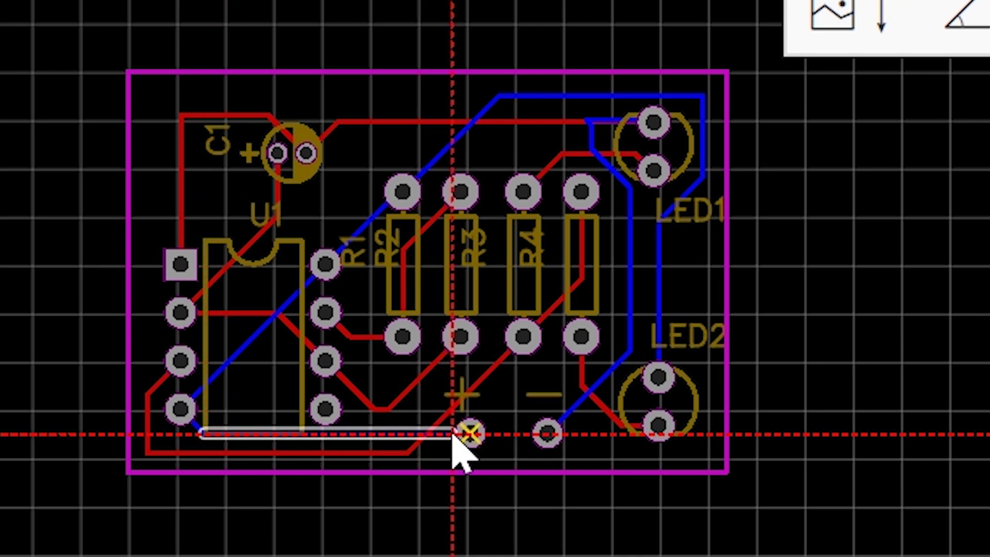
left_click(469, 433)
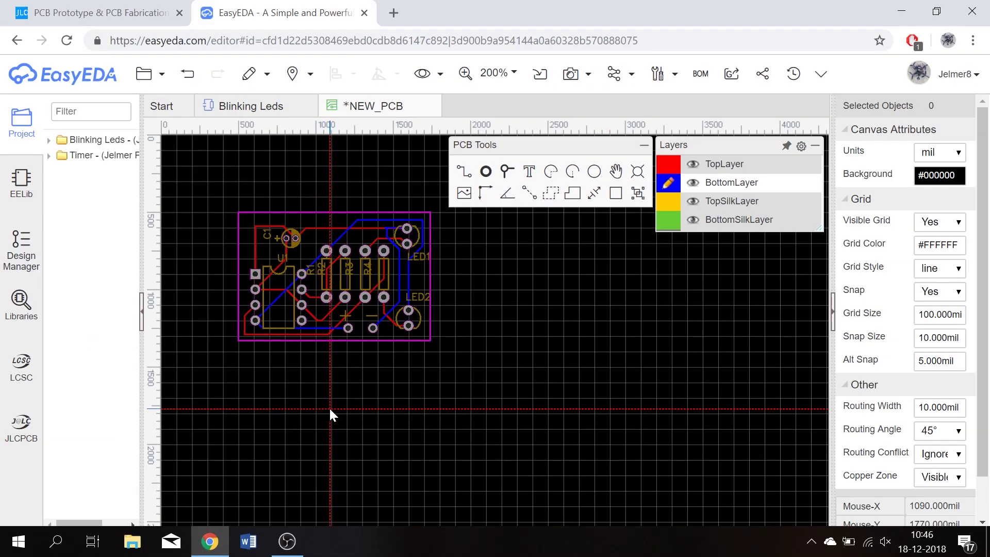
right_click(329, 409)
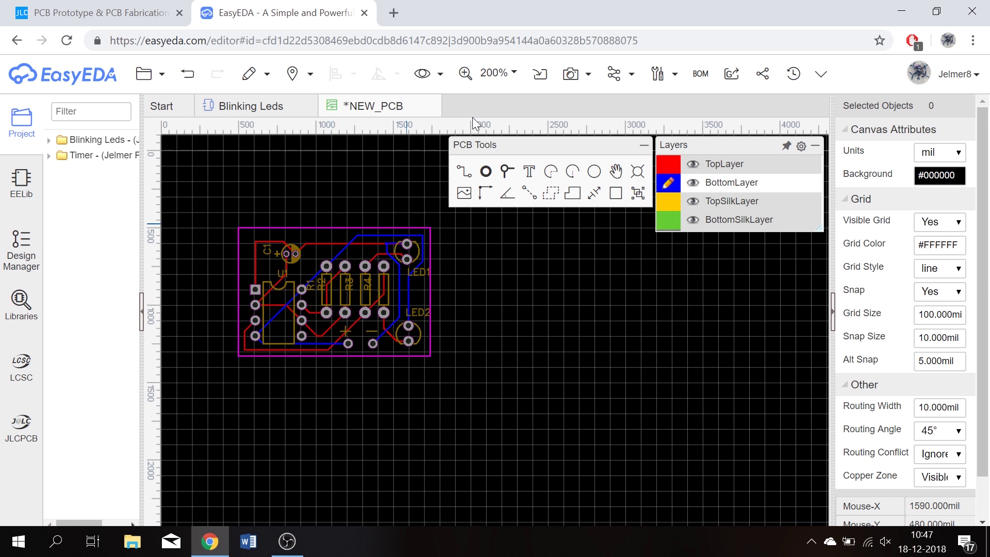
Step: Zoom the board view to 500% to inspect the routing
left_click(506, 76)
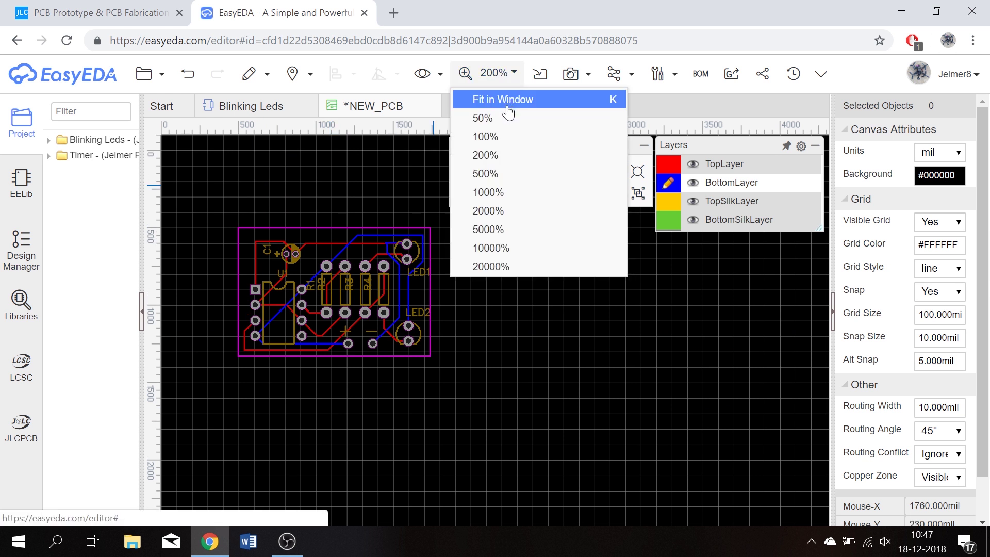
left_click(499, 182)
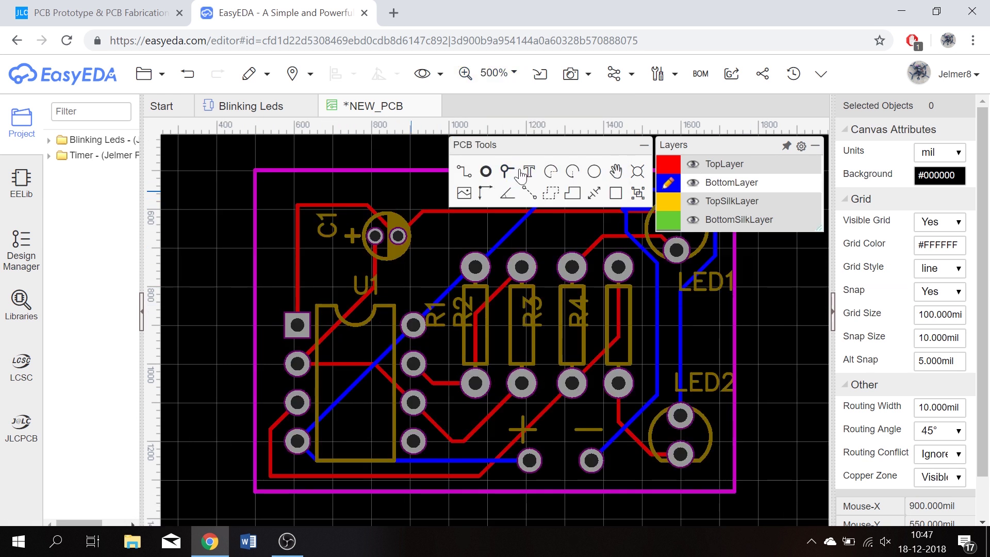
Step: Clear the floating tool and layer palettes away from LED1 and inspect the bottom-layer GND track running from the negative battery pad
left_click_drag(620, 146, 382, 291)
mouse_move(755, 147)
mouse_move(754, 147)
left_mouse_down()
mouse_move(556, 260)
mouse_move(493, 396)
left_mouse_up()
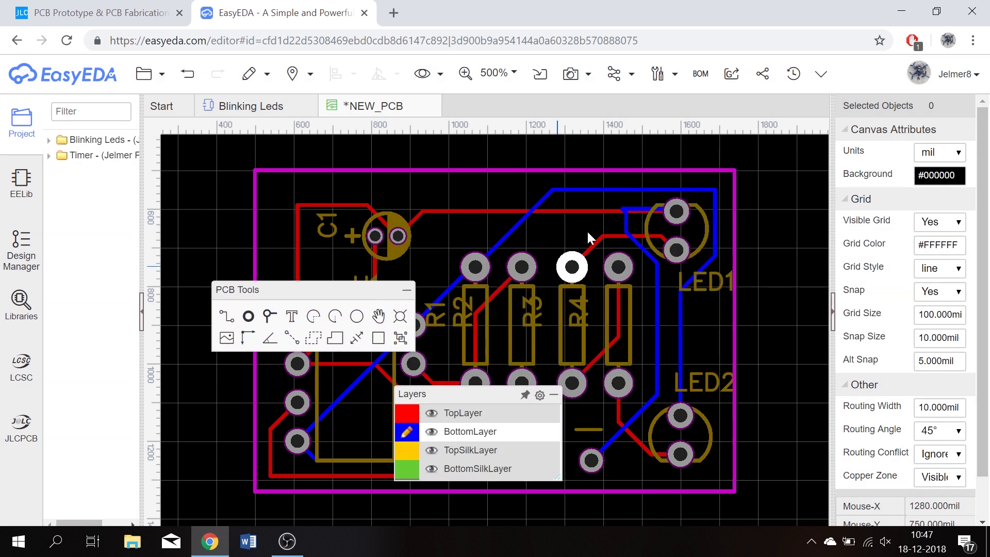
left_click(622, 210)
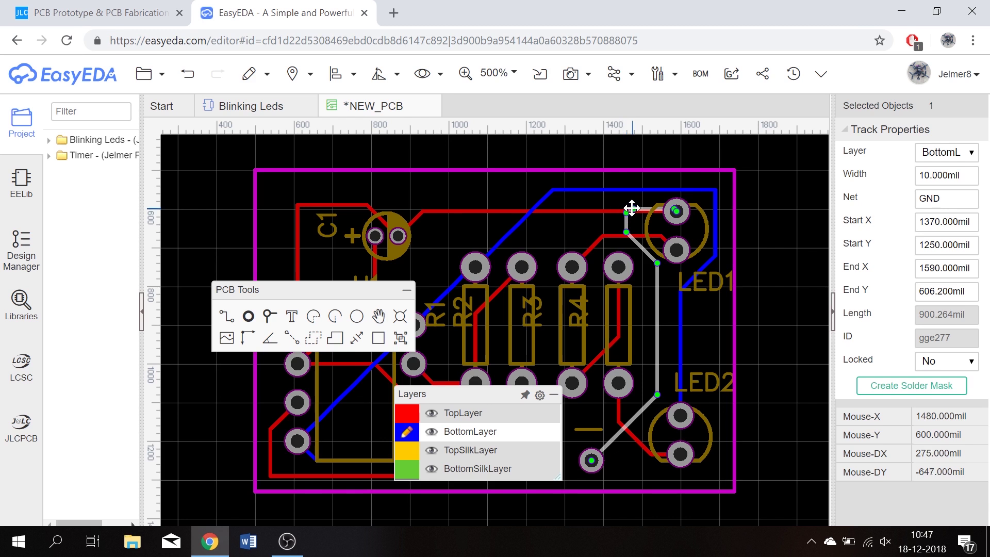
left_click(766, 227)
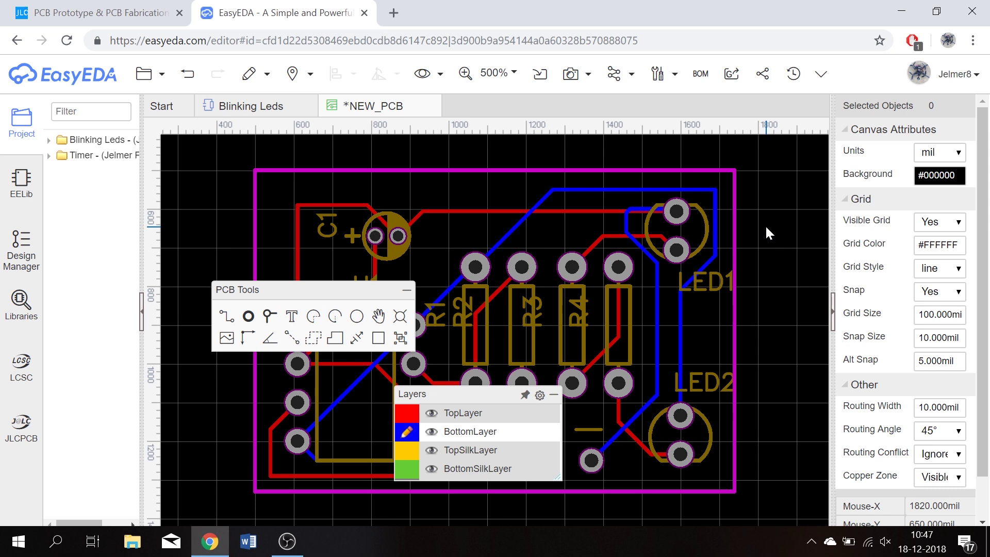
mouse_move(506, 401)
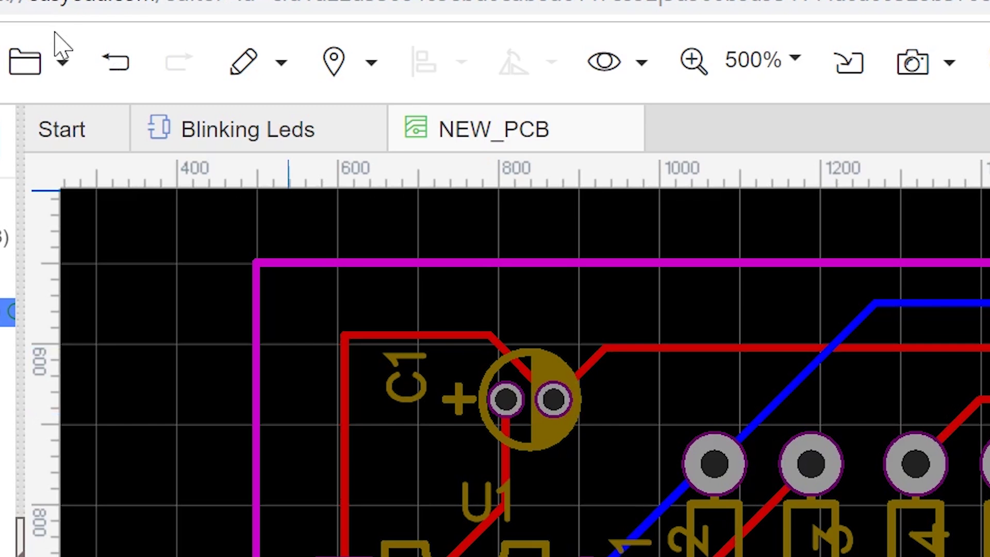
Step: Generate the board's Gerber fabrication files without a DRC check and continue to JLCPCB to order 10 boards
left_click(61, 61)
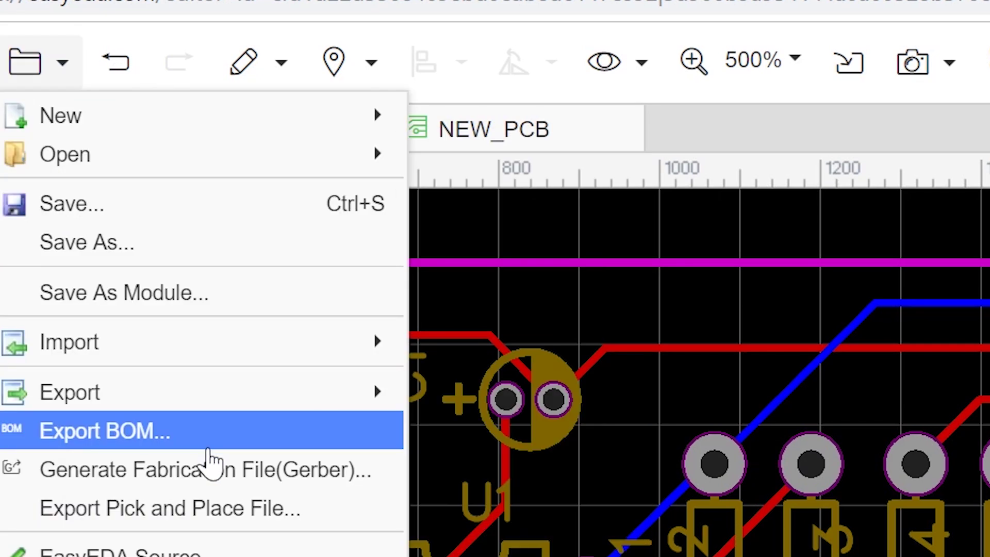
left_click(311, 480)
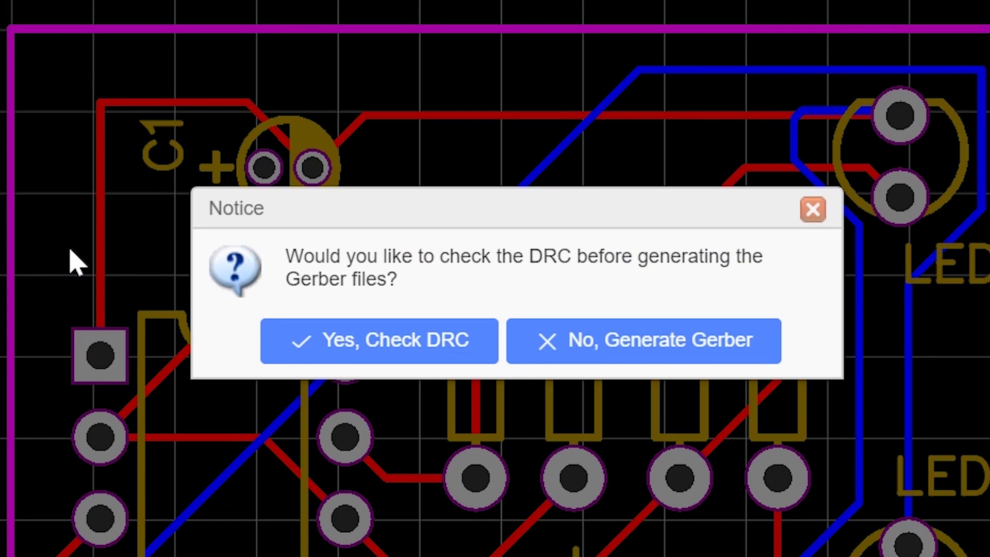
left_click(608, 352)
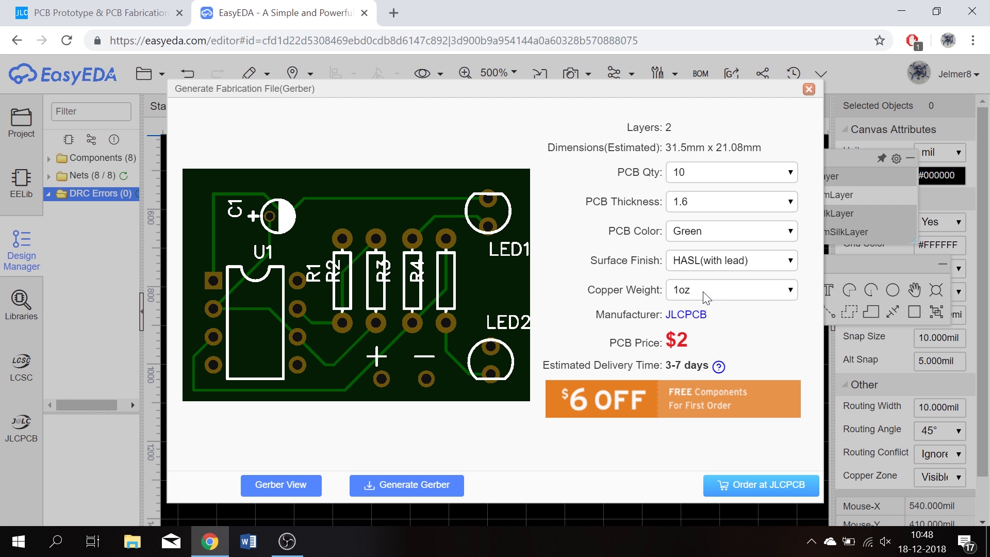
left_click(744, 487)
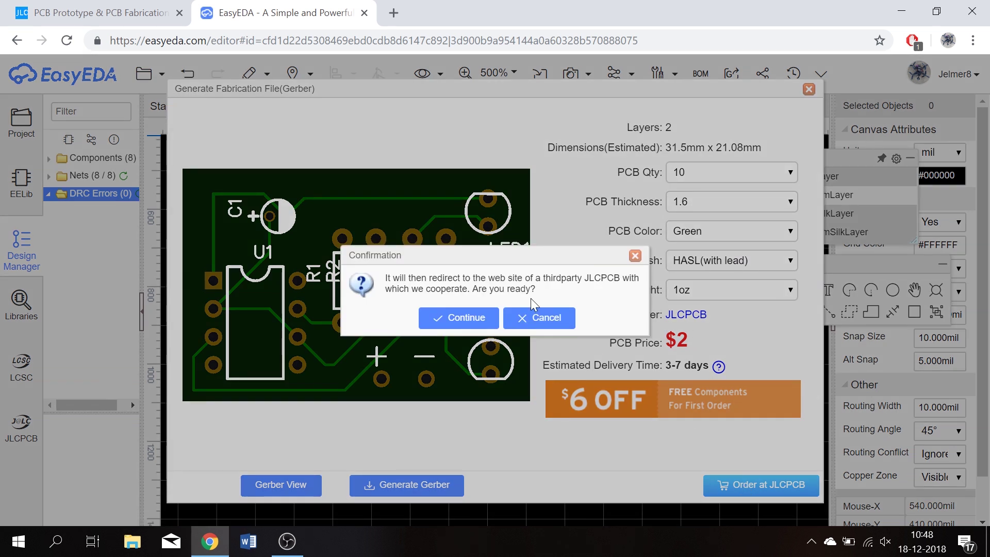
left_click(485, 324)
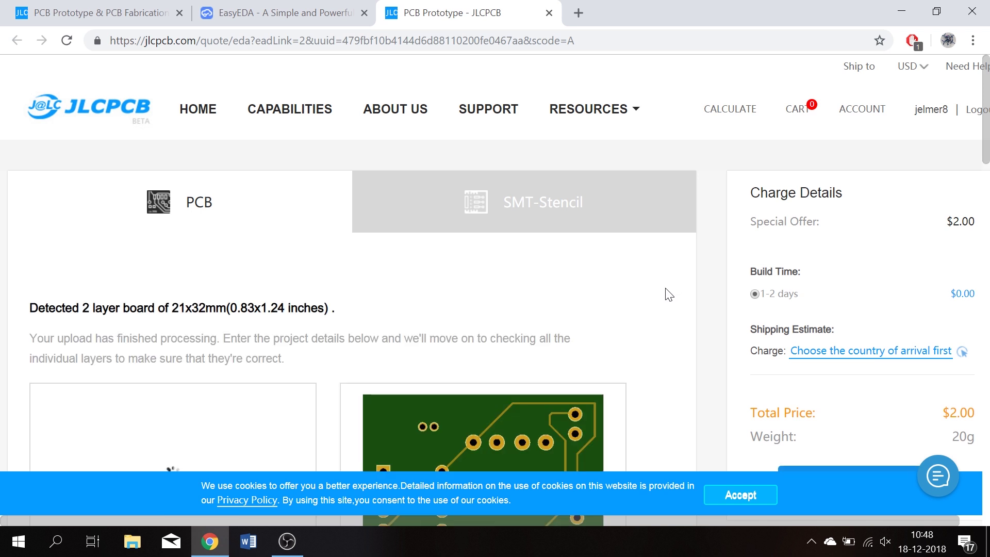
Step: Review the JLCPCB quote page, including both board previews, the PCB options and the charge details
scroll(669, 295, "down", 4)
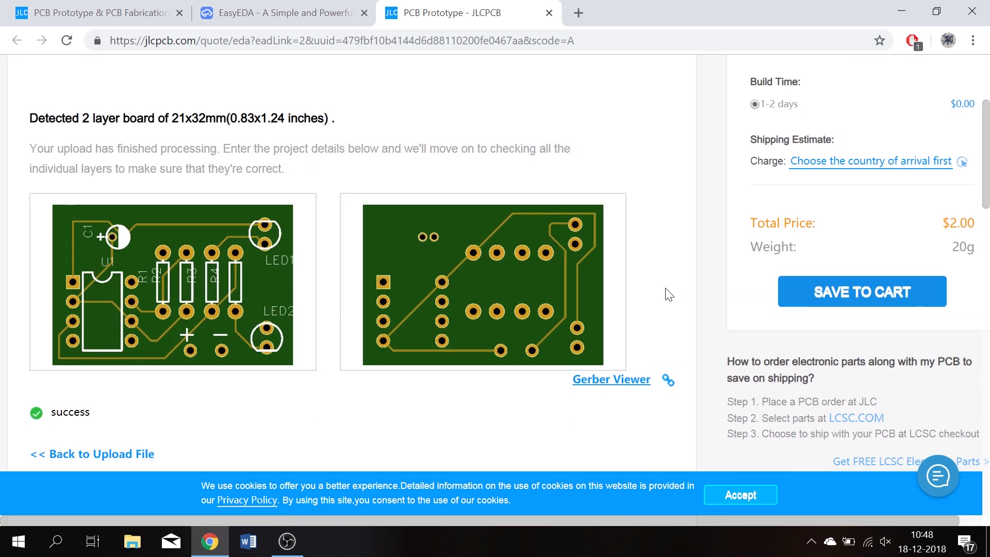
scroll(668, 294, "down", 3)
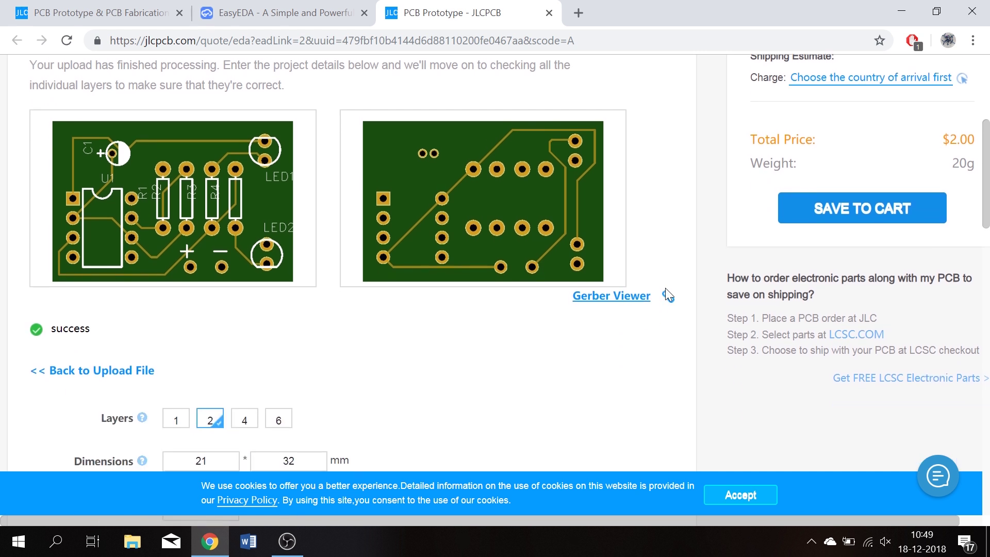
scroll(668, 294, "down", 2)
scroll(669, 294, "down", 3)
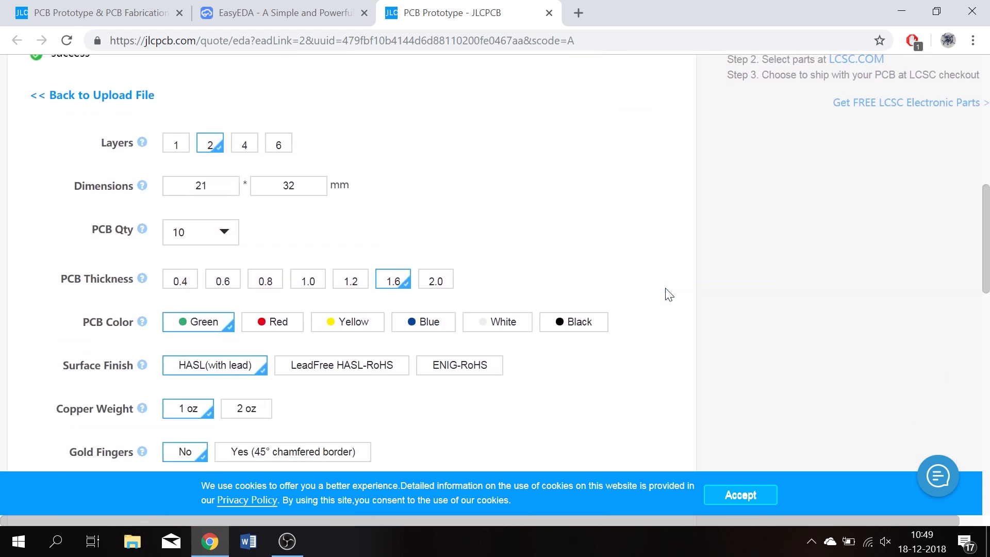
scroll(669, 295, "down", 7)
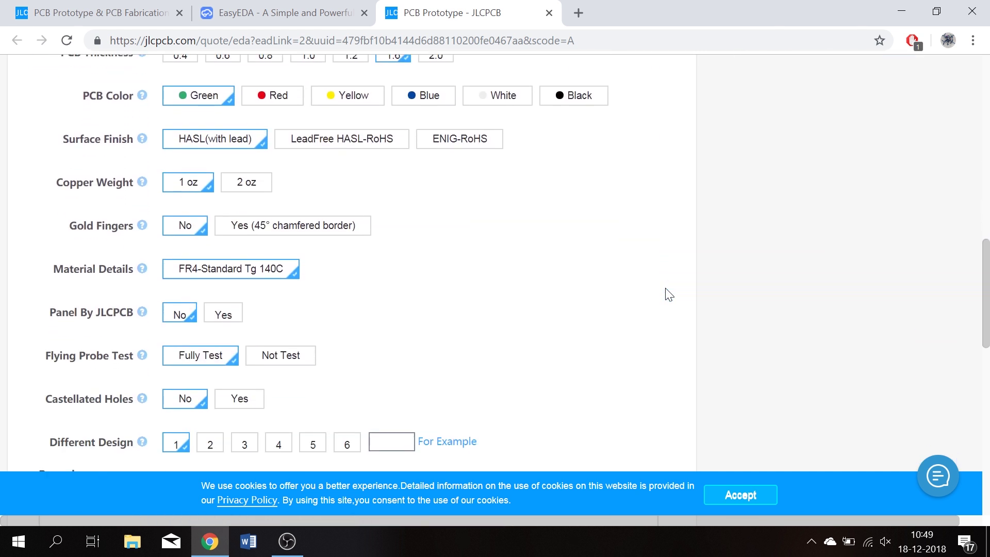
scroll(669, 294, "down", 2)
scroll(668, 294, "down", 1)
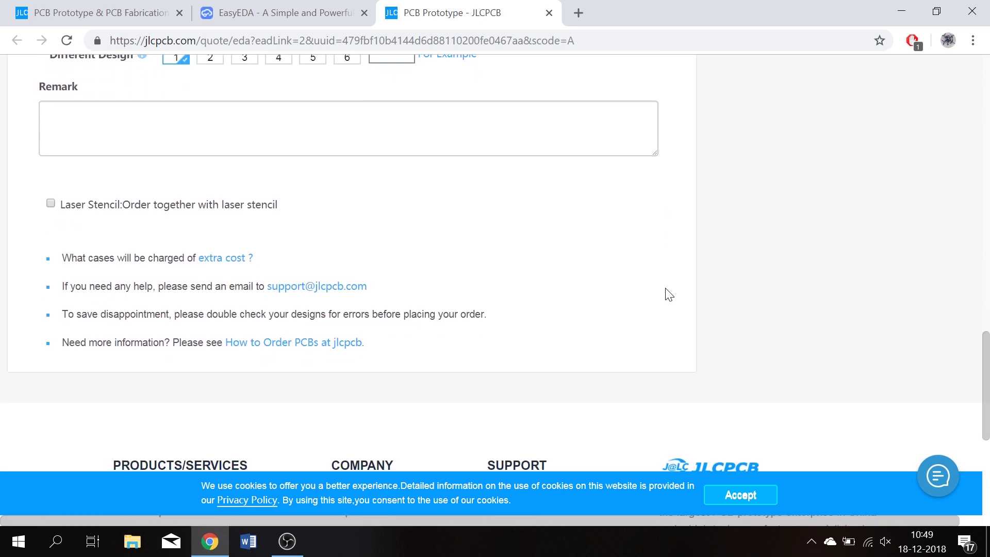
scroll(669, 295, "up", 10)
scroll(669, 294, "up", 5)
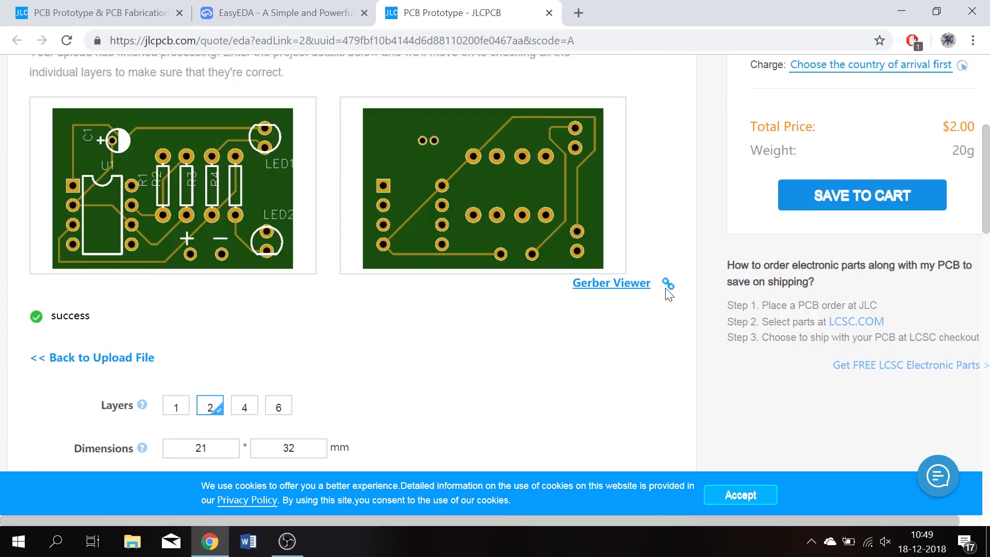
scroll(677, 217, "up", 3)
scroll(680, 217, "up", 1)
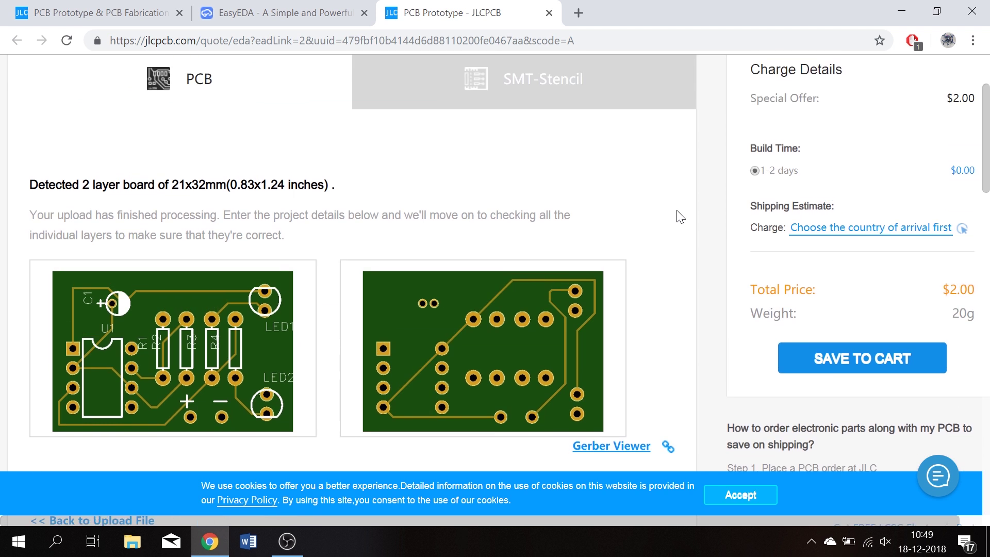
Step: Save the PCB order to the JLCPCB cart
left_click(841, 355)
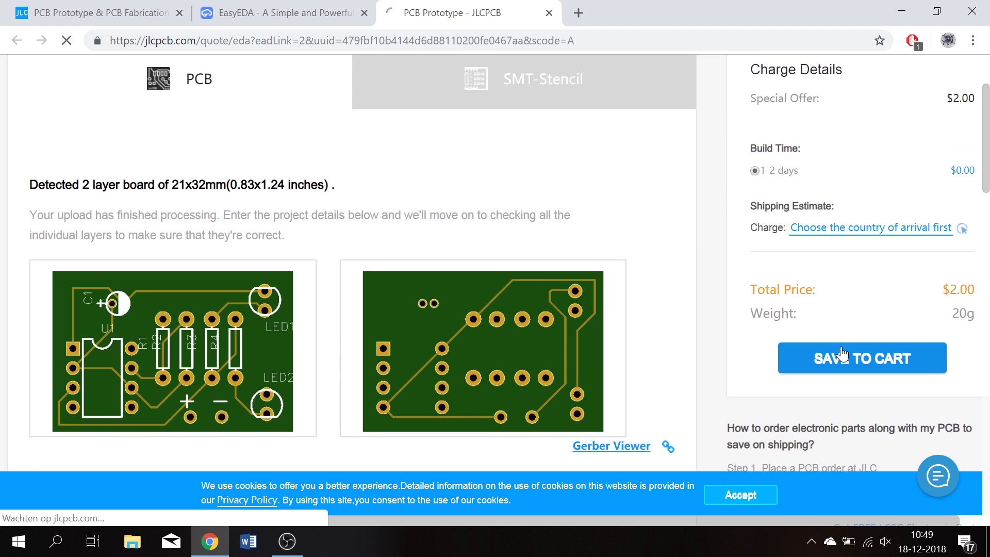